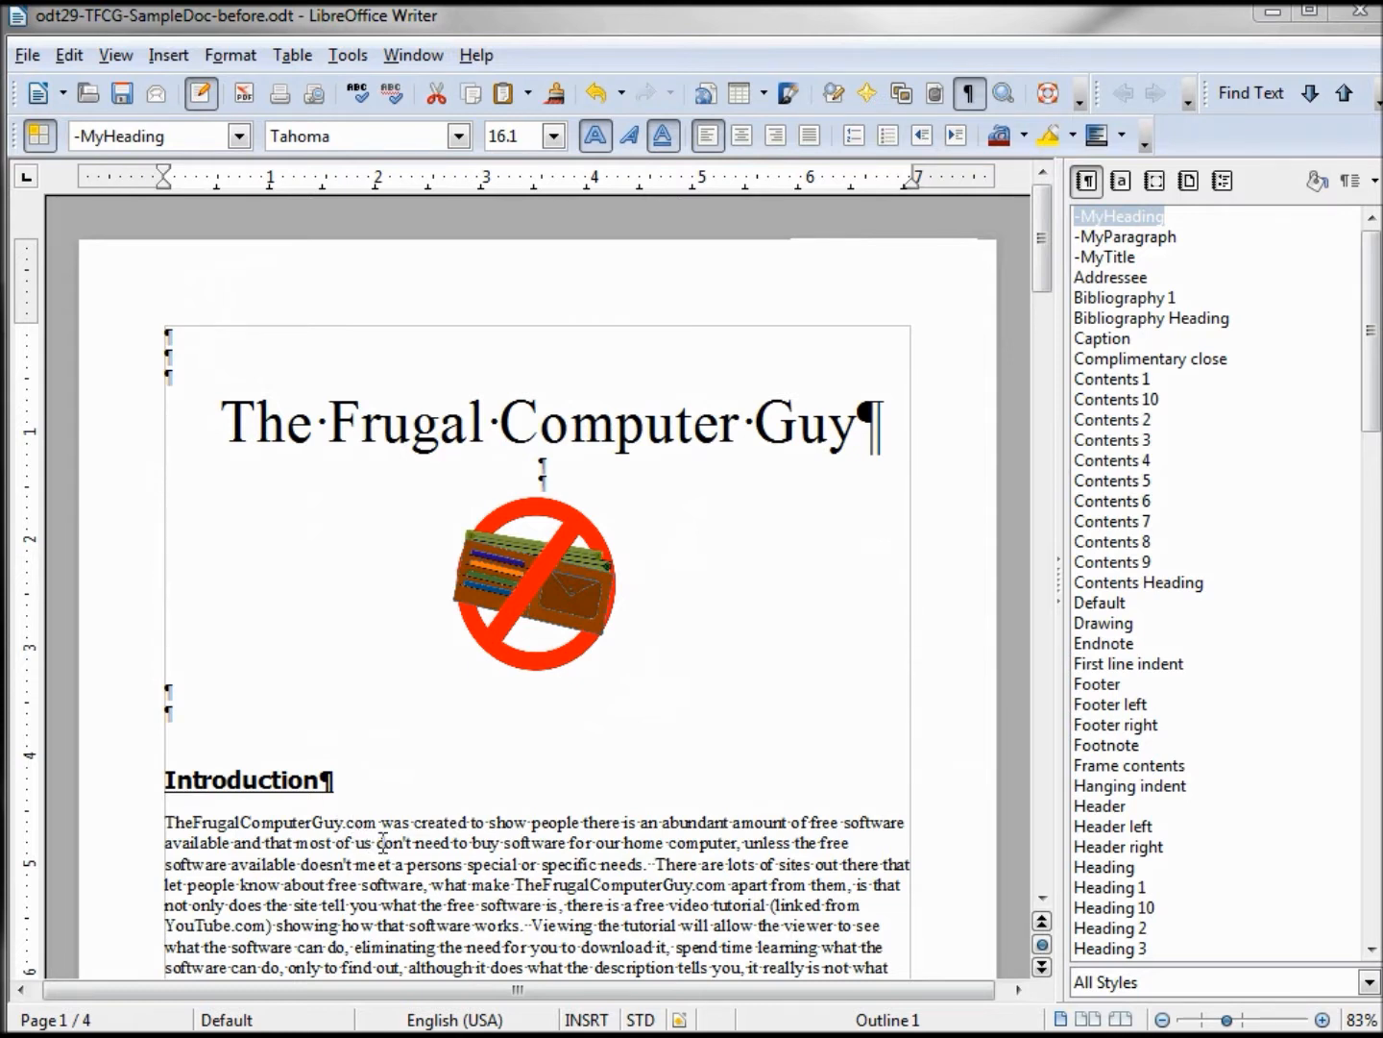
Bold 'don't need to buy software' and colour the free-video phrase Red 4 as direct formatting.
{"action": "left_click_drag", "start_coordinate": [372, 842], "coordinate": [568, 843]}
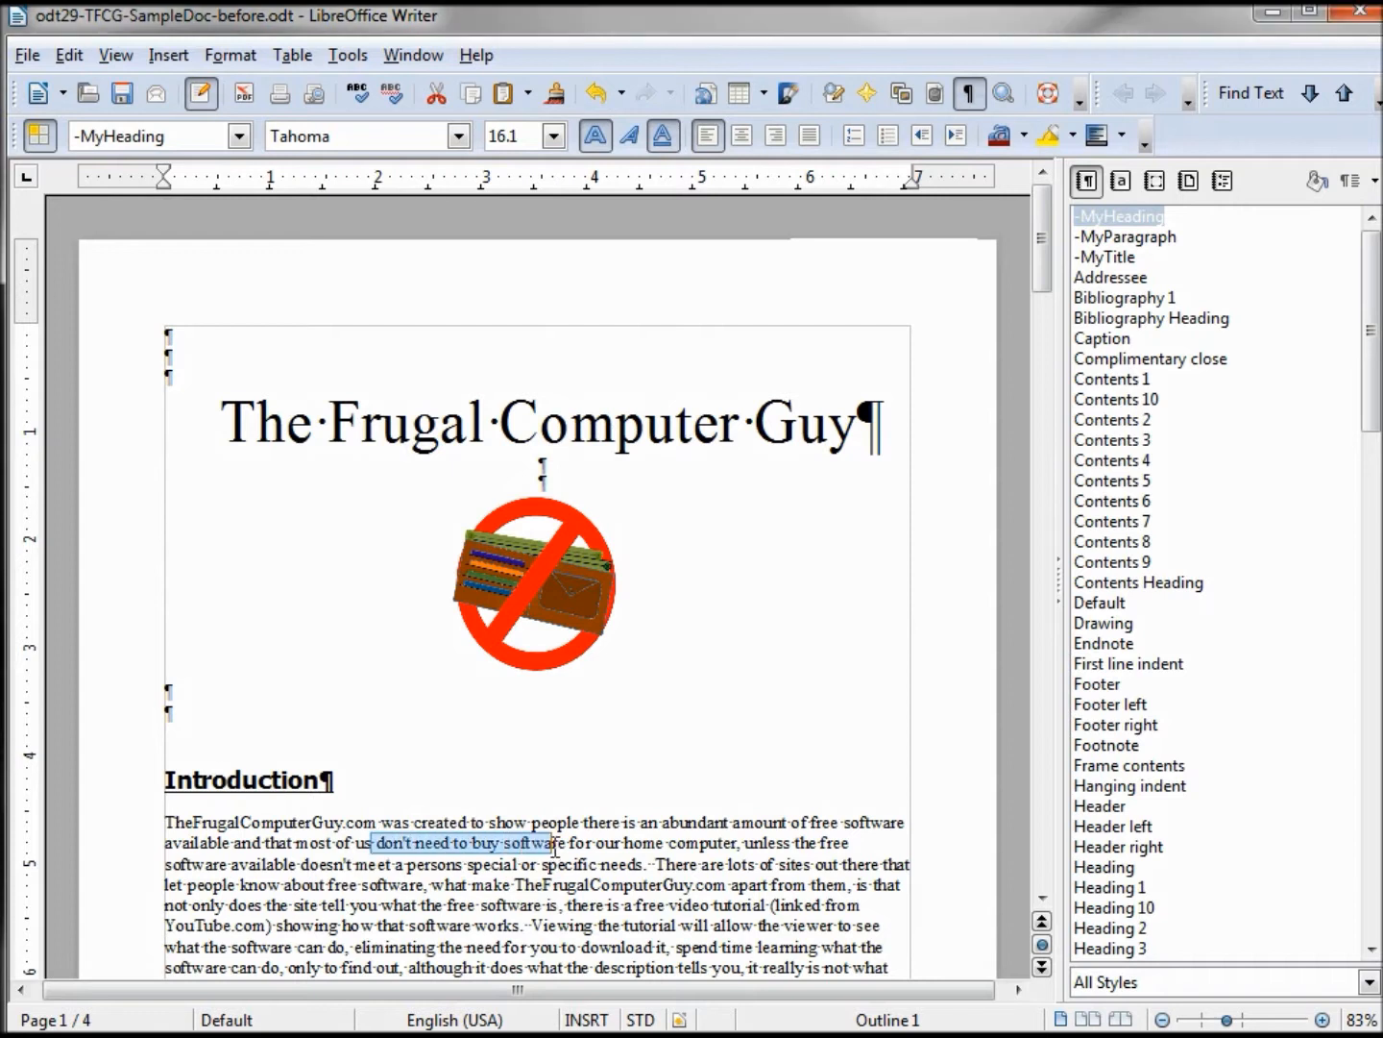
{"action": "left_click", "coordinate": [595, 135]}
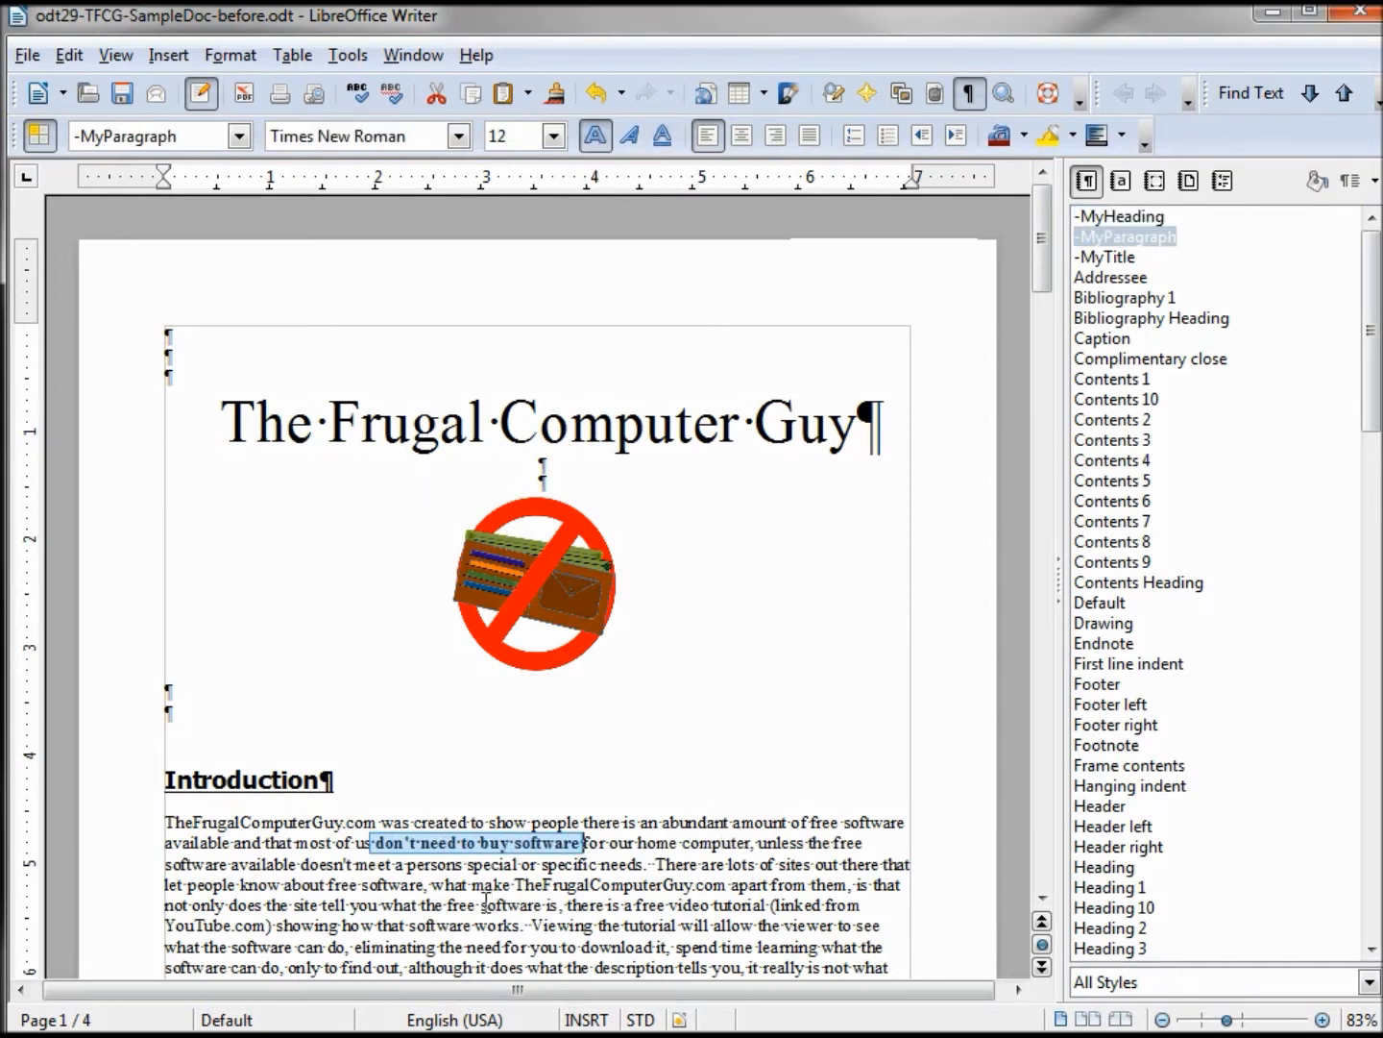
{"action": "left_click_drag", "start_coordinate": [475, 904], "coordinate": [705, 905]}
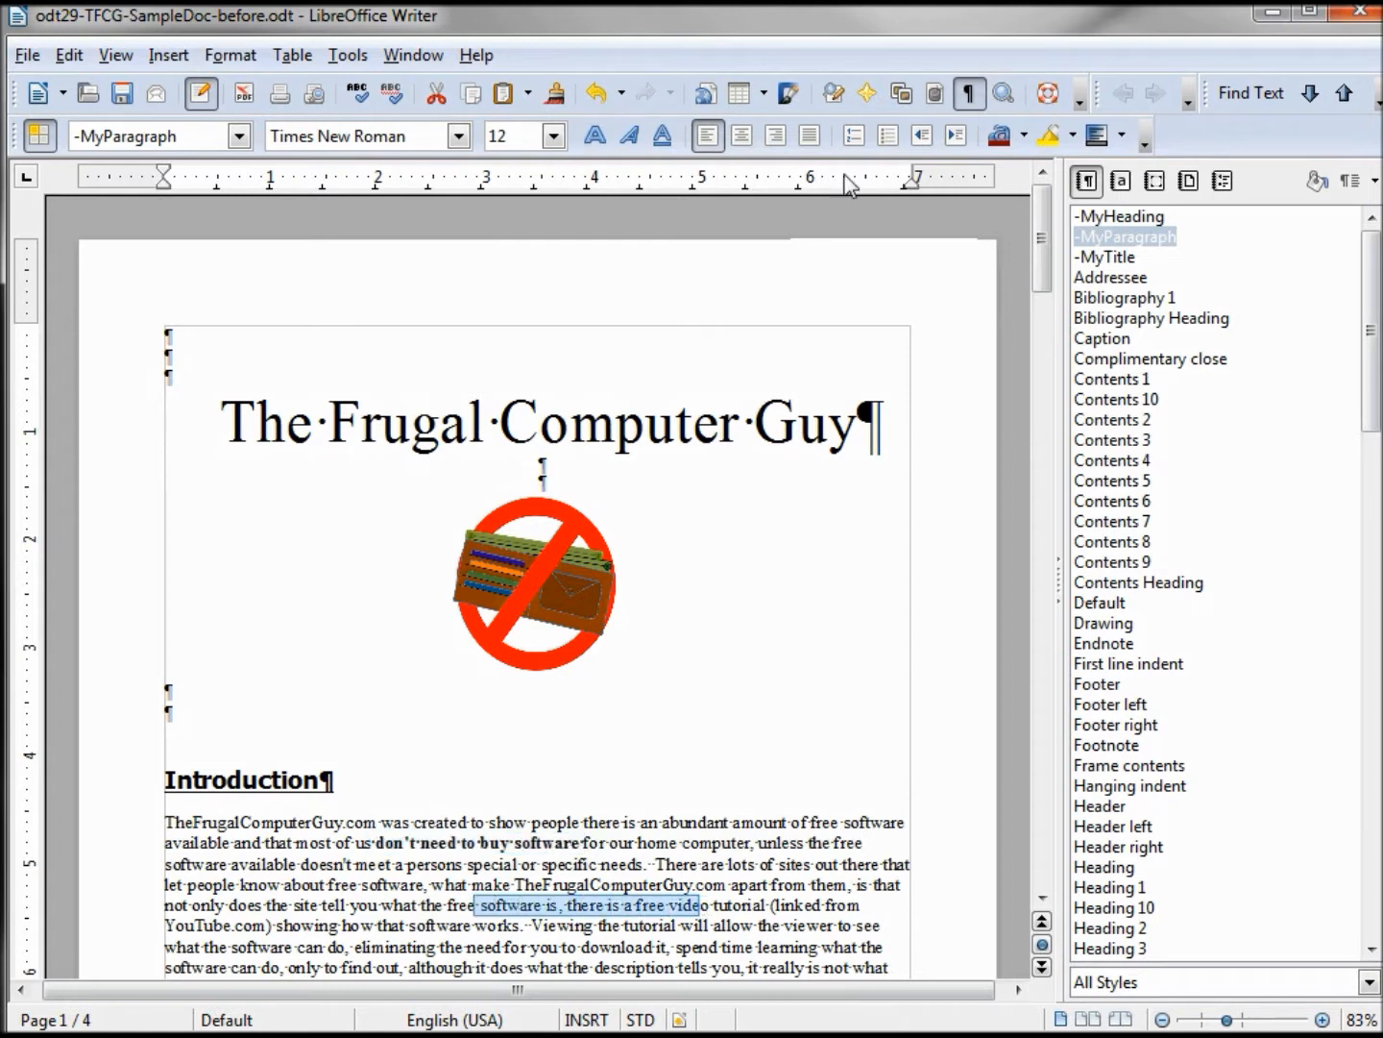
{"action": "left_click", "coordinate": [1023, 136]}
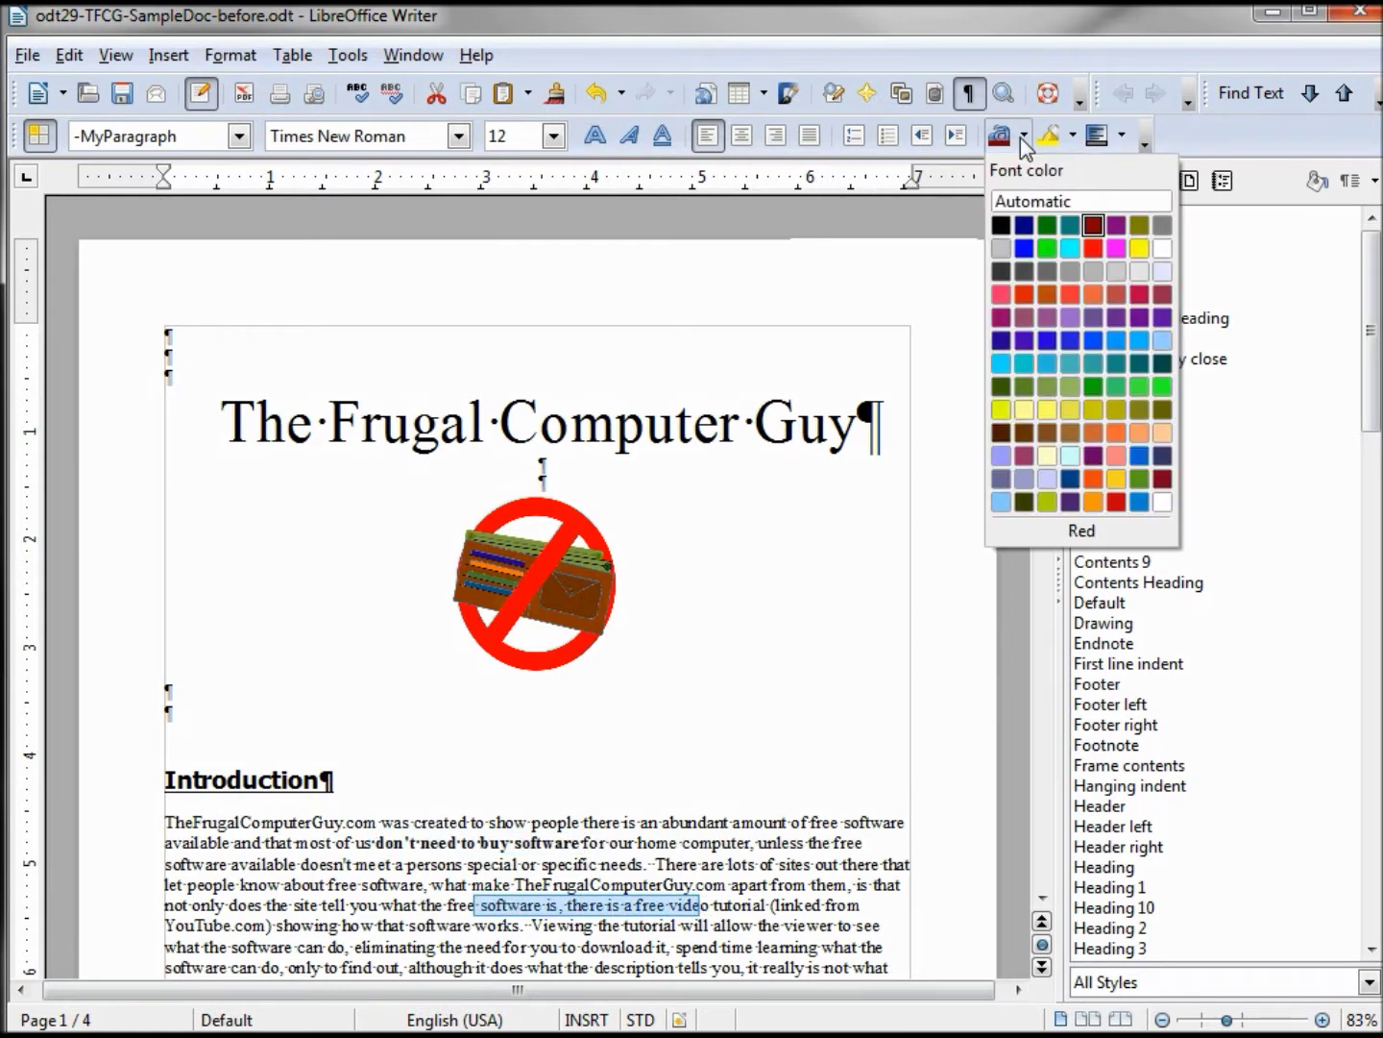
{"action": "left_click", "coordinate": [1069, 294]}
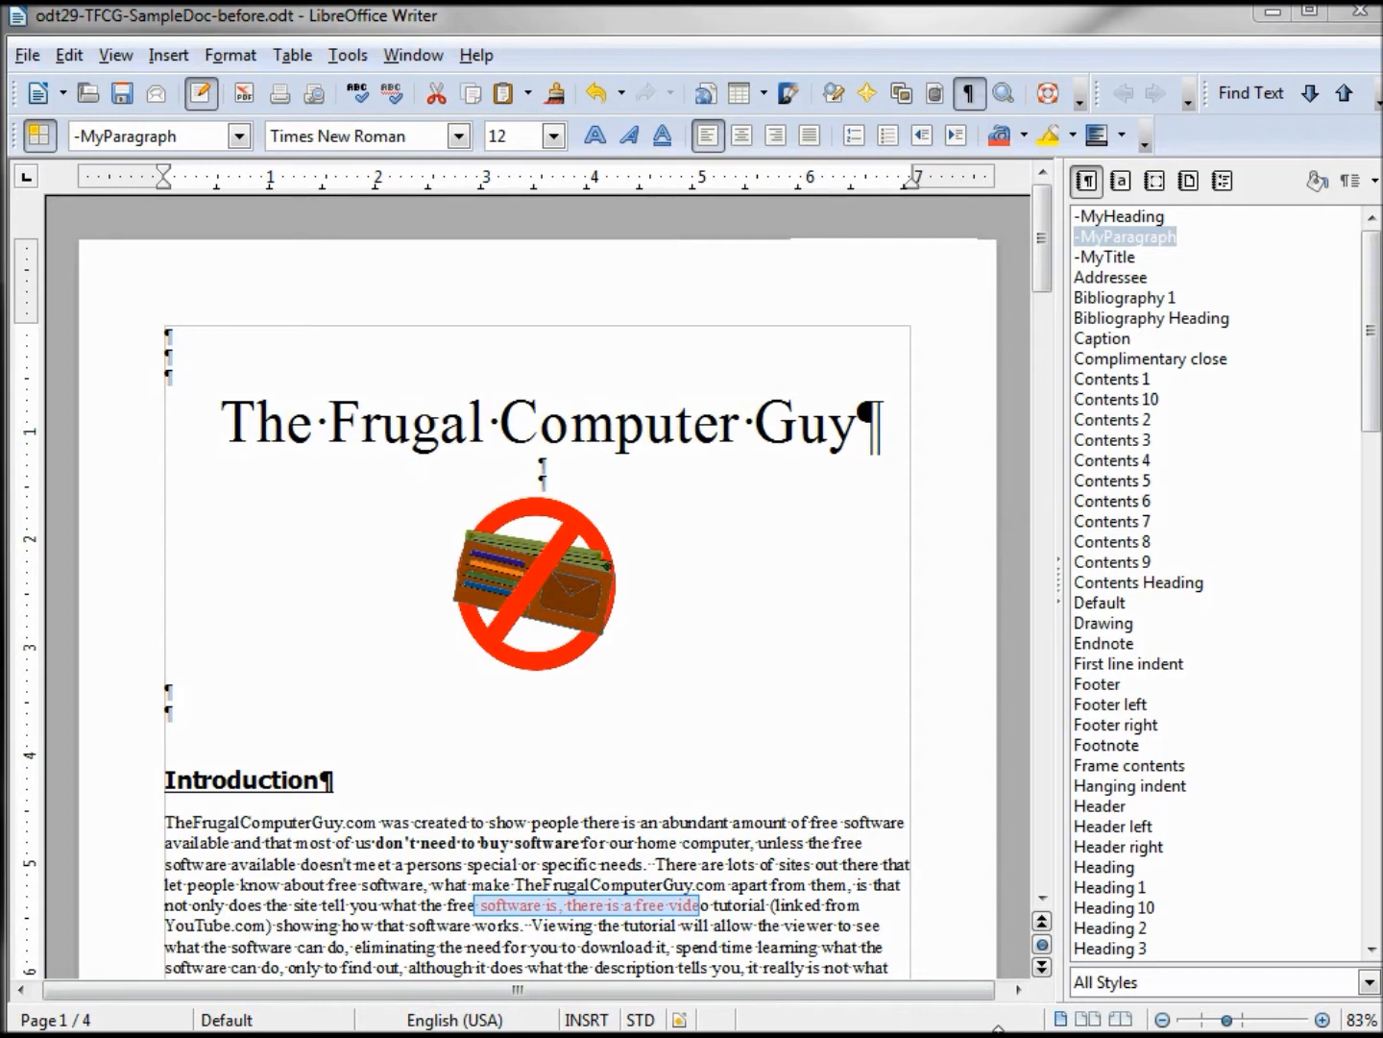
{"action": "right_click", "coordinate": [1163, 237]}
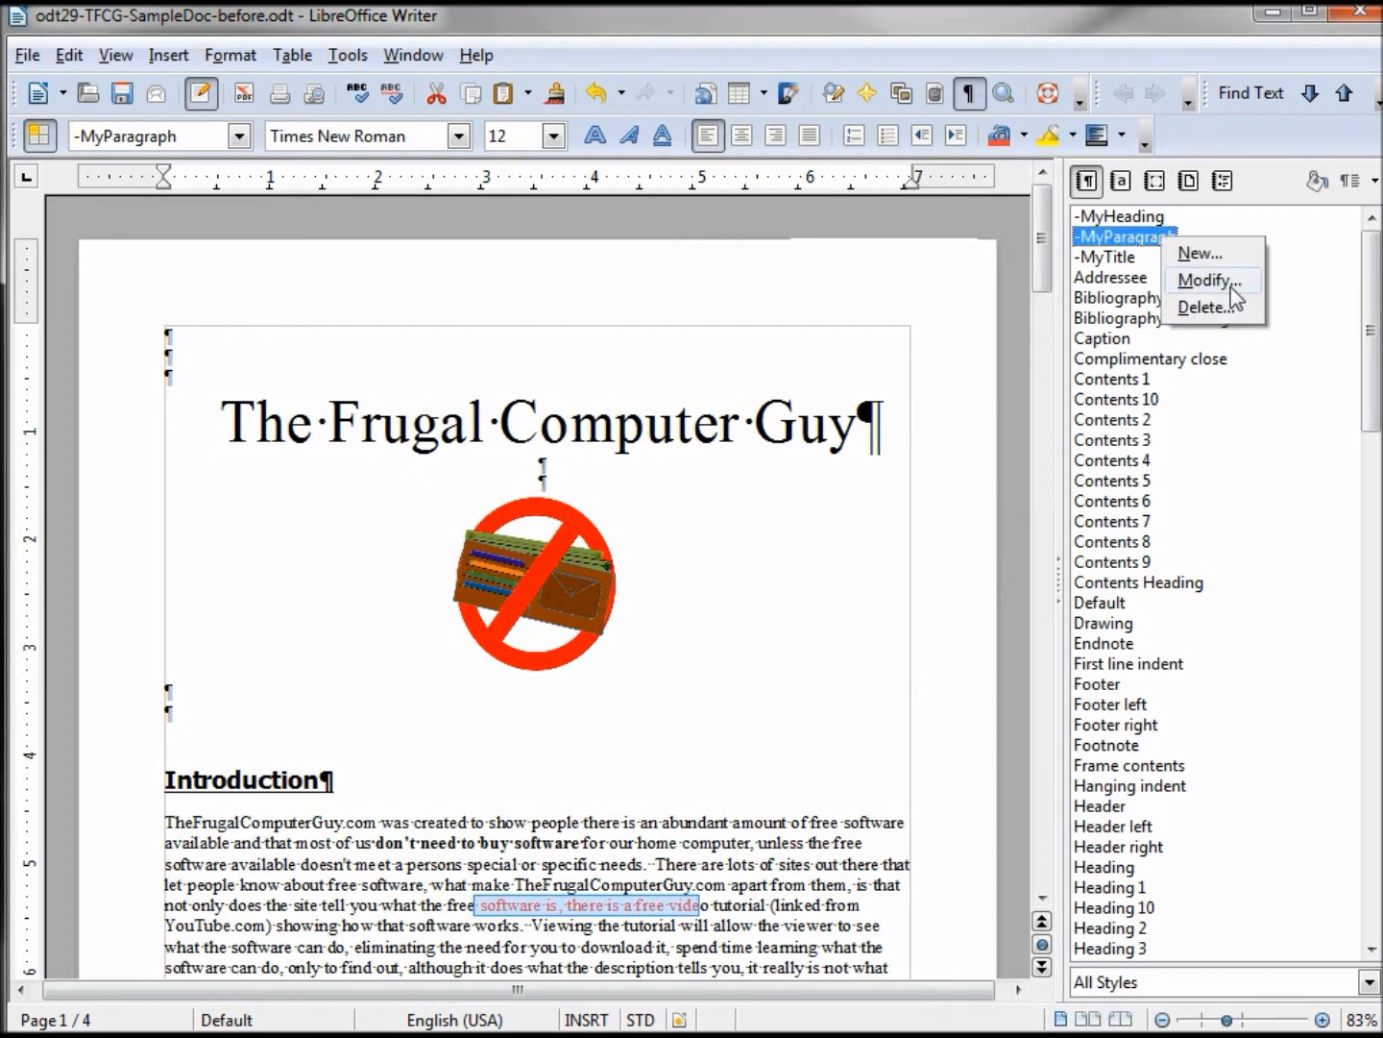
Modify the -MyParagraph style so its font is Papyrus, changing all body text.
{"action": "left_click", "coordinate": [1233, 287]}
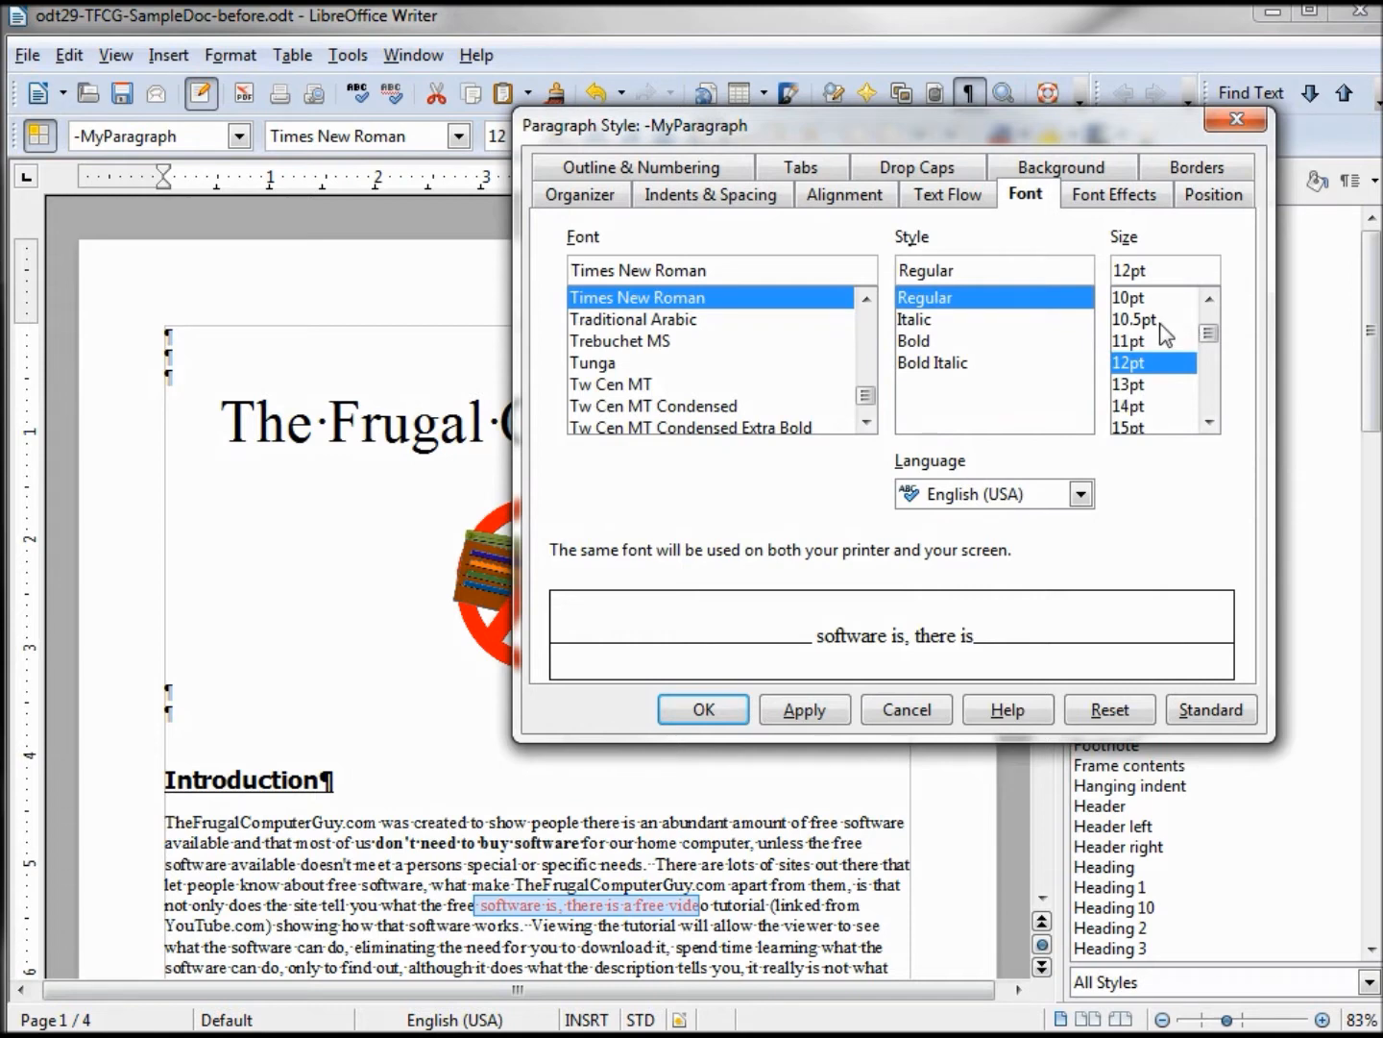
{"action": "key", "text": "Tab"}
{"action": "type", "text": "P"}
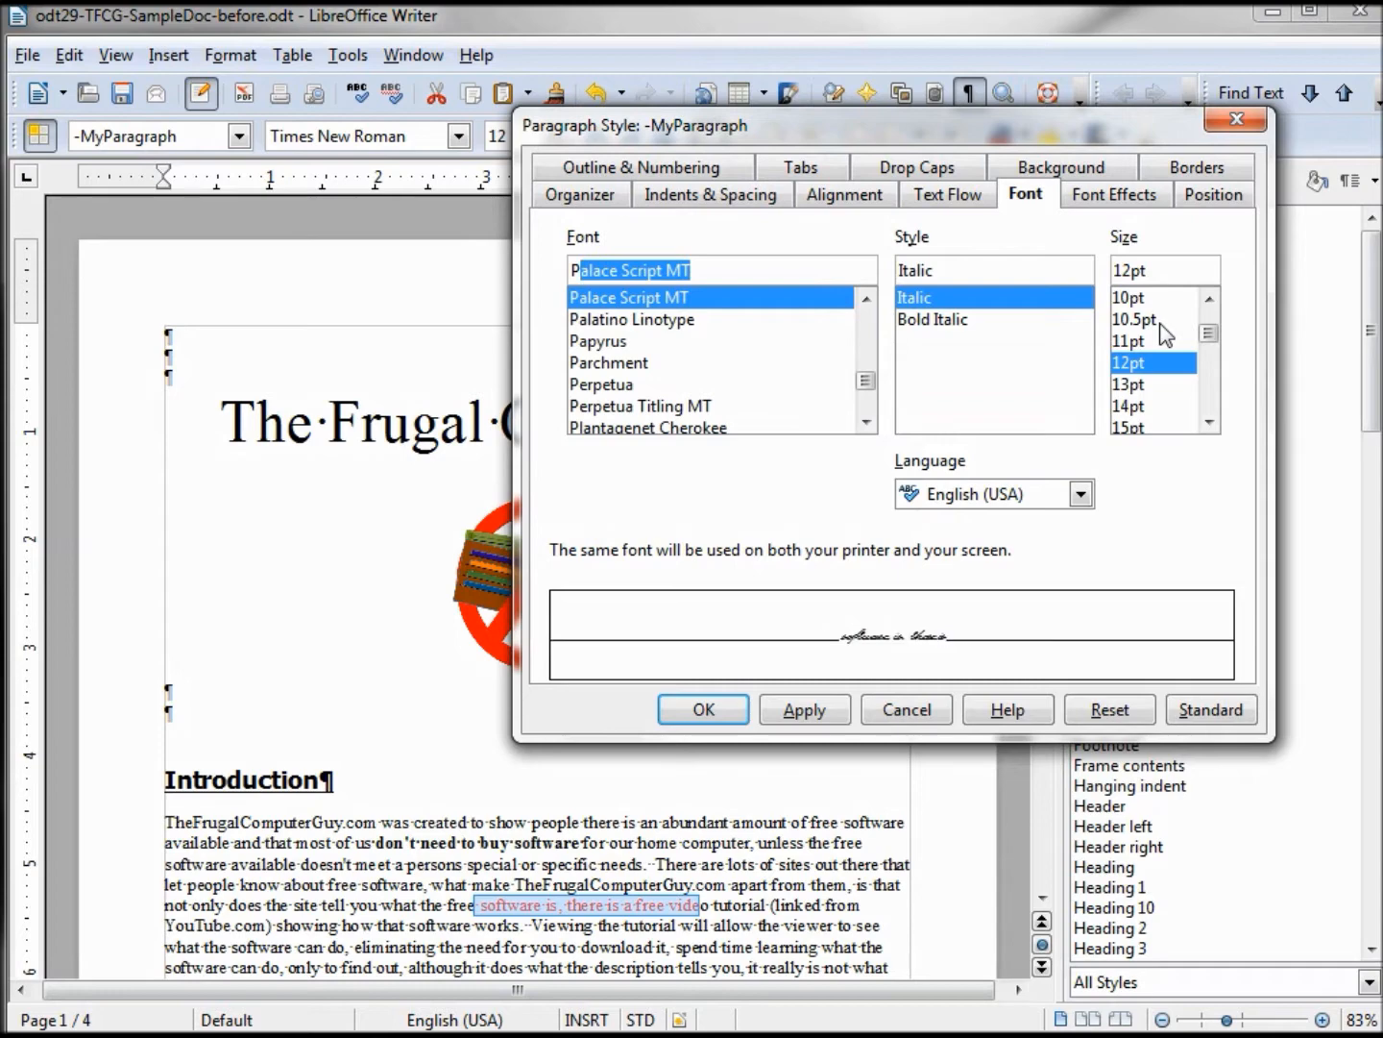
{"action": "type", "text": "apyrus"}
{"action": "key", "text": "Return"}
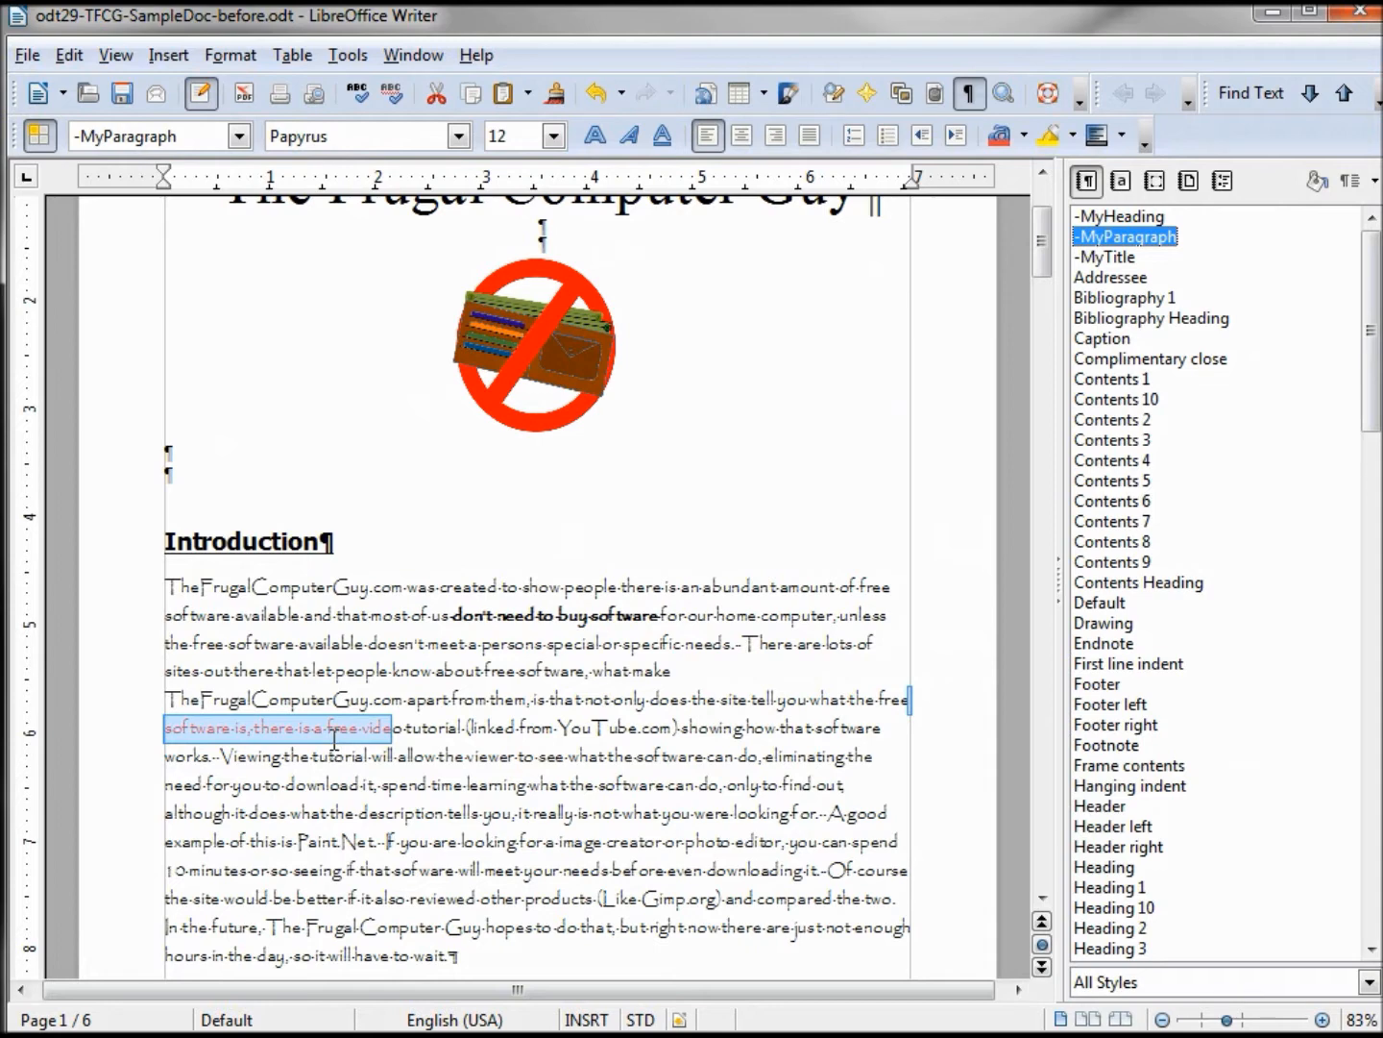
{"action": "right_click", "coordinate": [1145, 255]}
Give -MyParagraph 0.5-inch Before-text and After-text indents, apply and confirm.
{"action": "left_click", "coordinate": [1190, 290]}
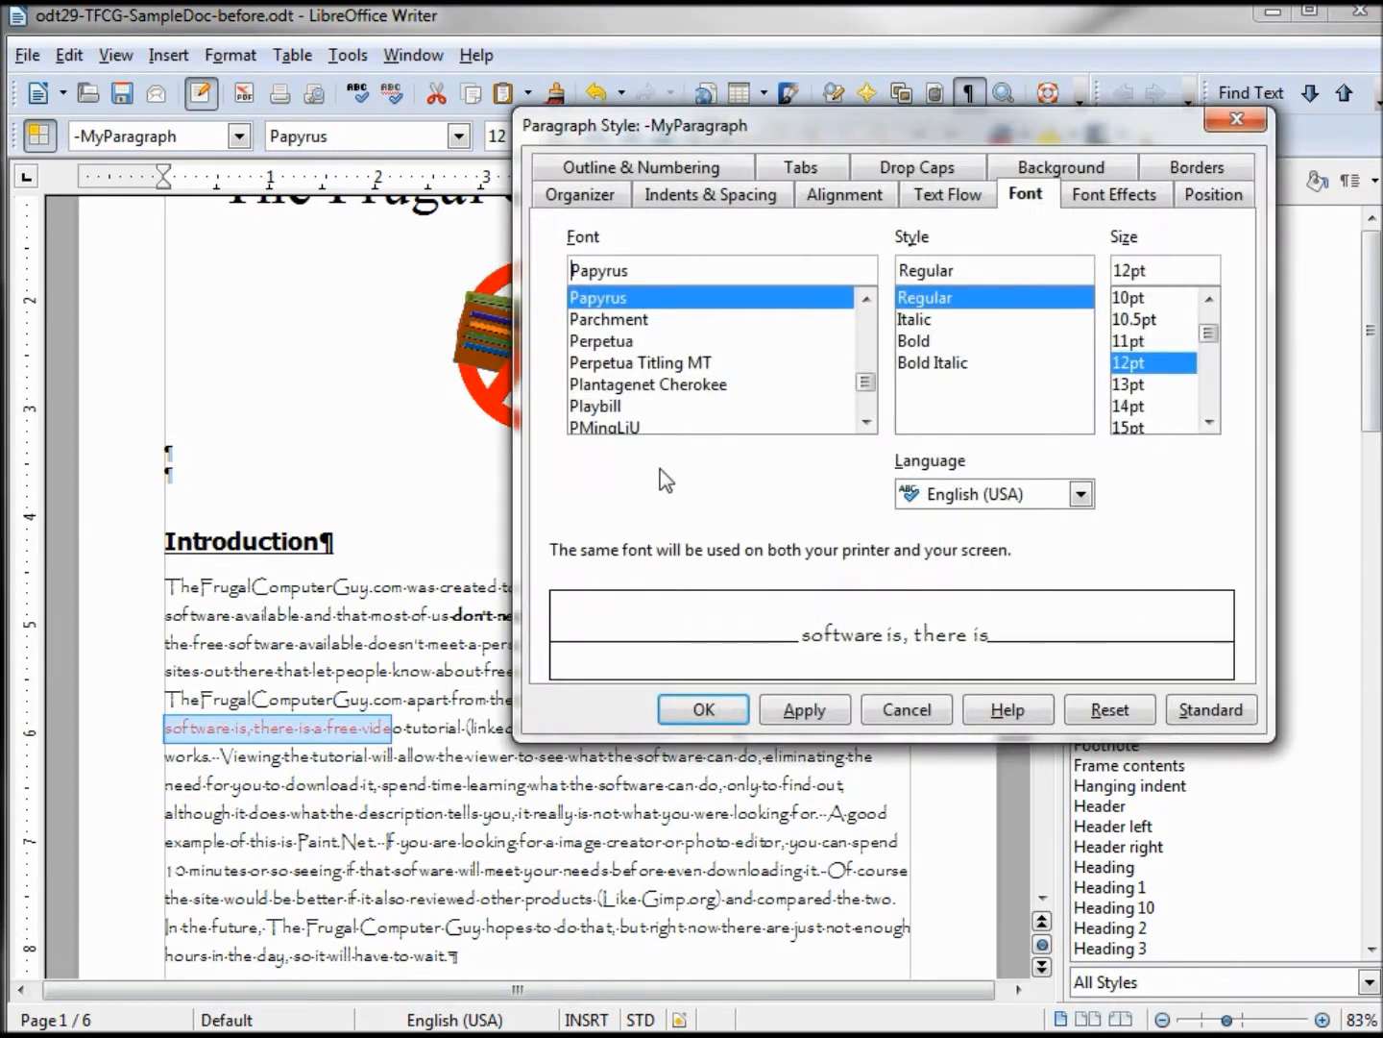
{"action": "left_click", "coordinate": [729, 199]}
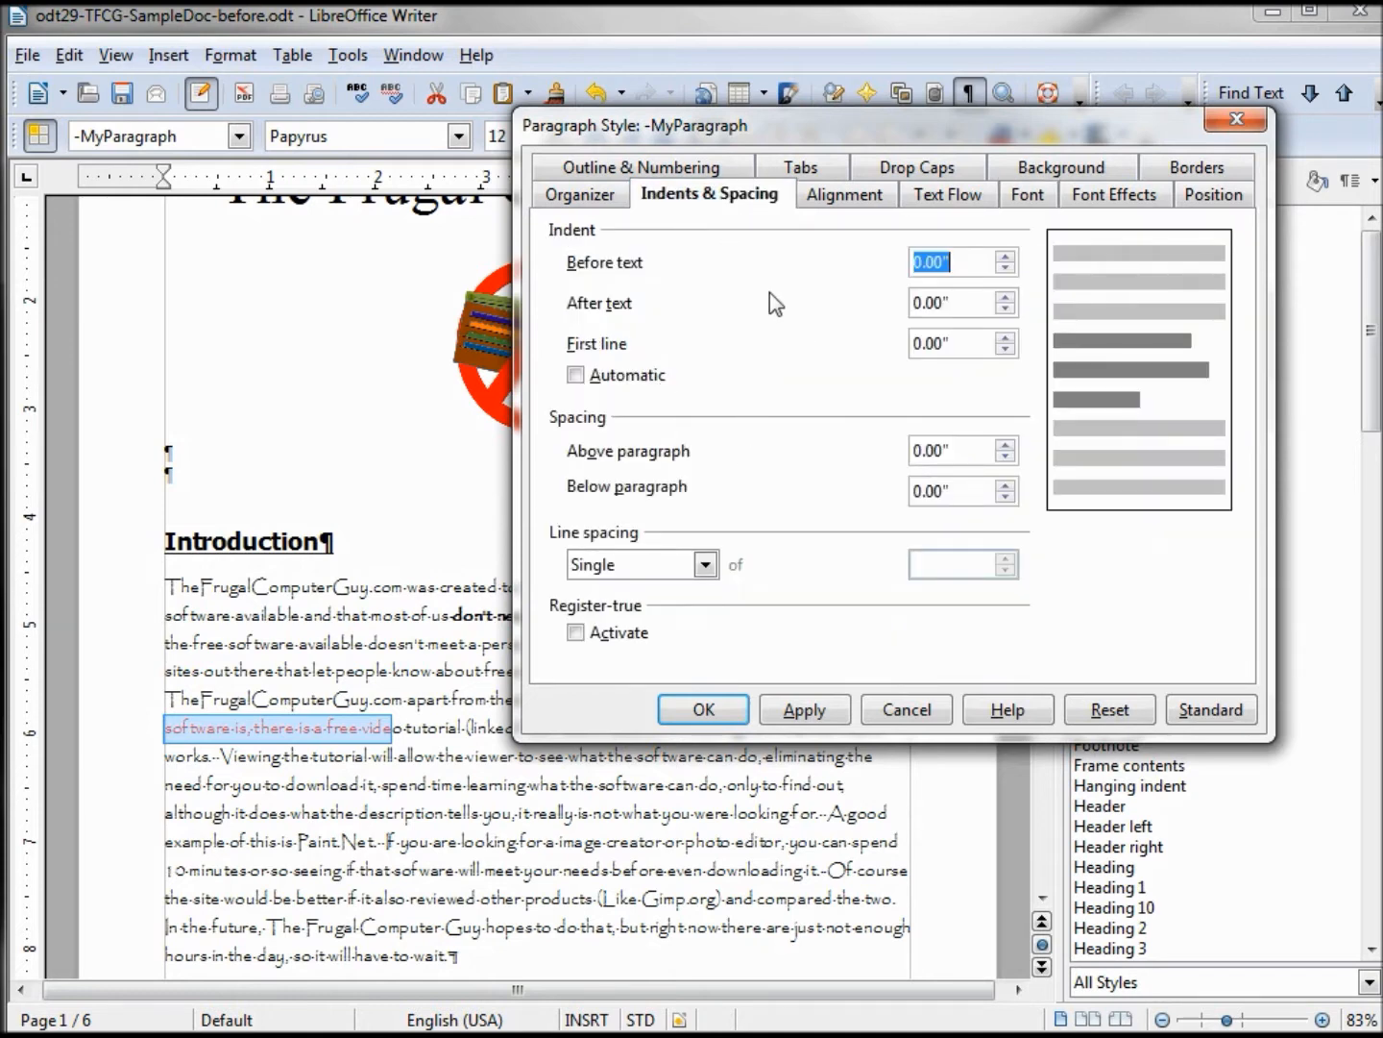
{"action": "type", "text": ".5"}
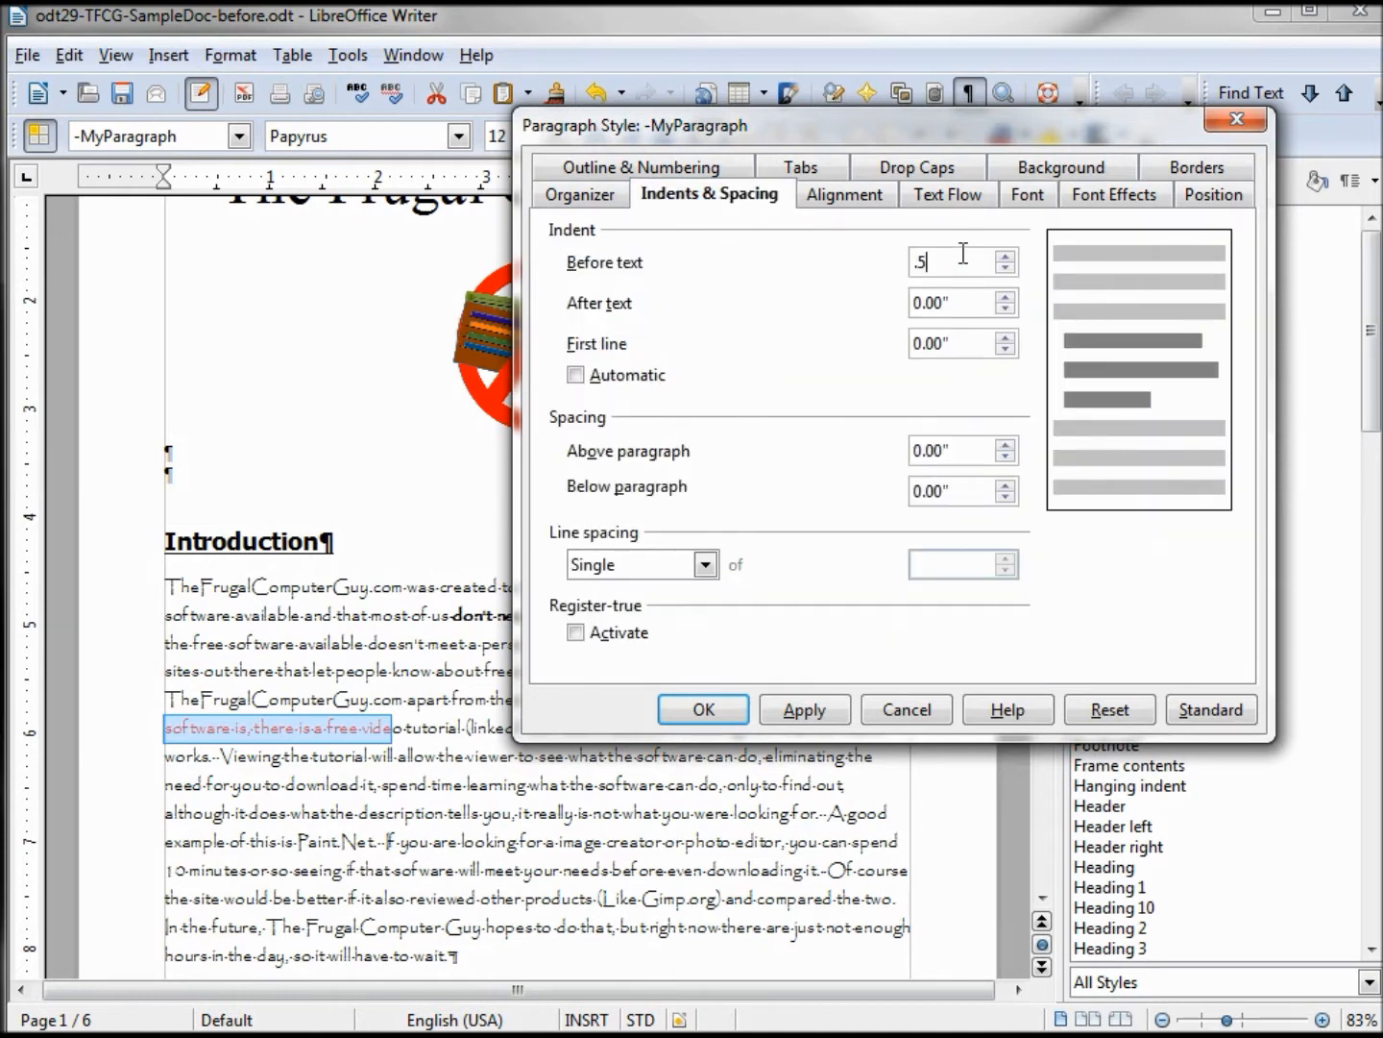
{"action": "key", "text": "Tab"}
{"action": "type", "text": ".5"}
{"action": "key", "text": "Tab"}
{"action": "left_click", "coordinate": [806, 713]}
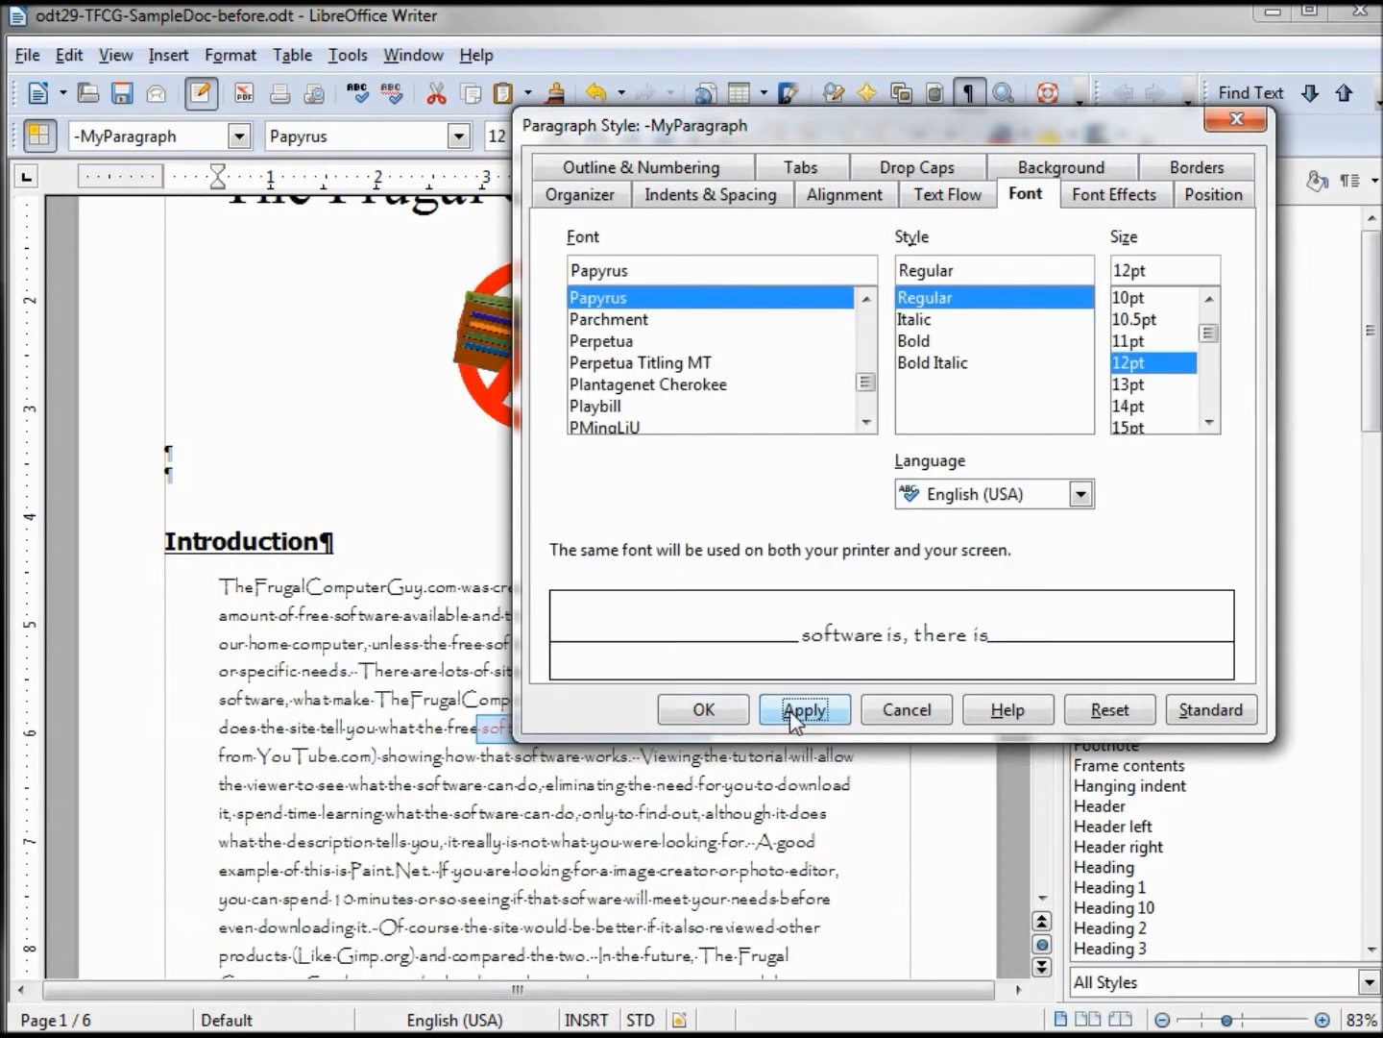
{"action": "left_click", "coordinate": [705, 710]}
{"action": "left_click_drag", "start_coordinate": [1040, 249], "coordinate": [1124, 749]}
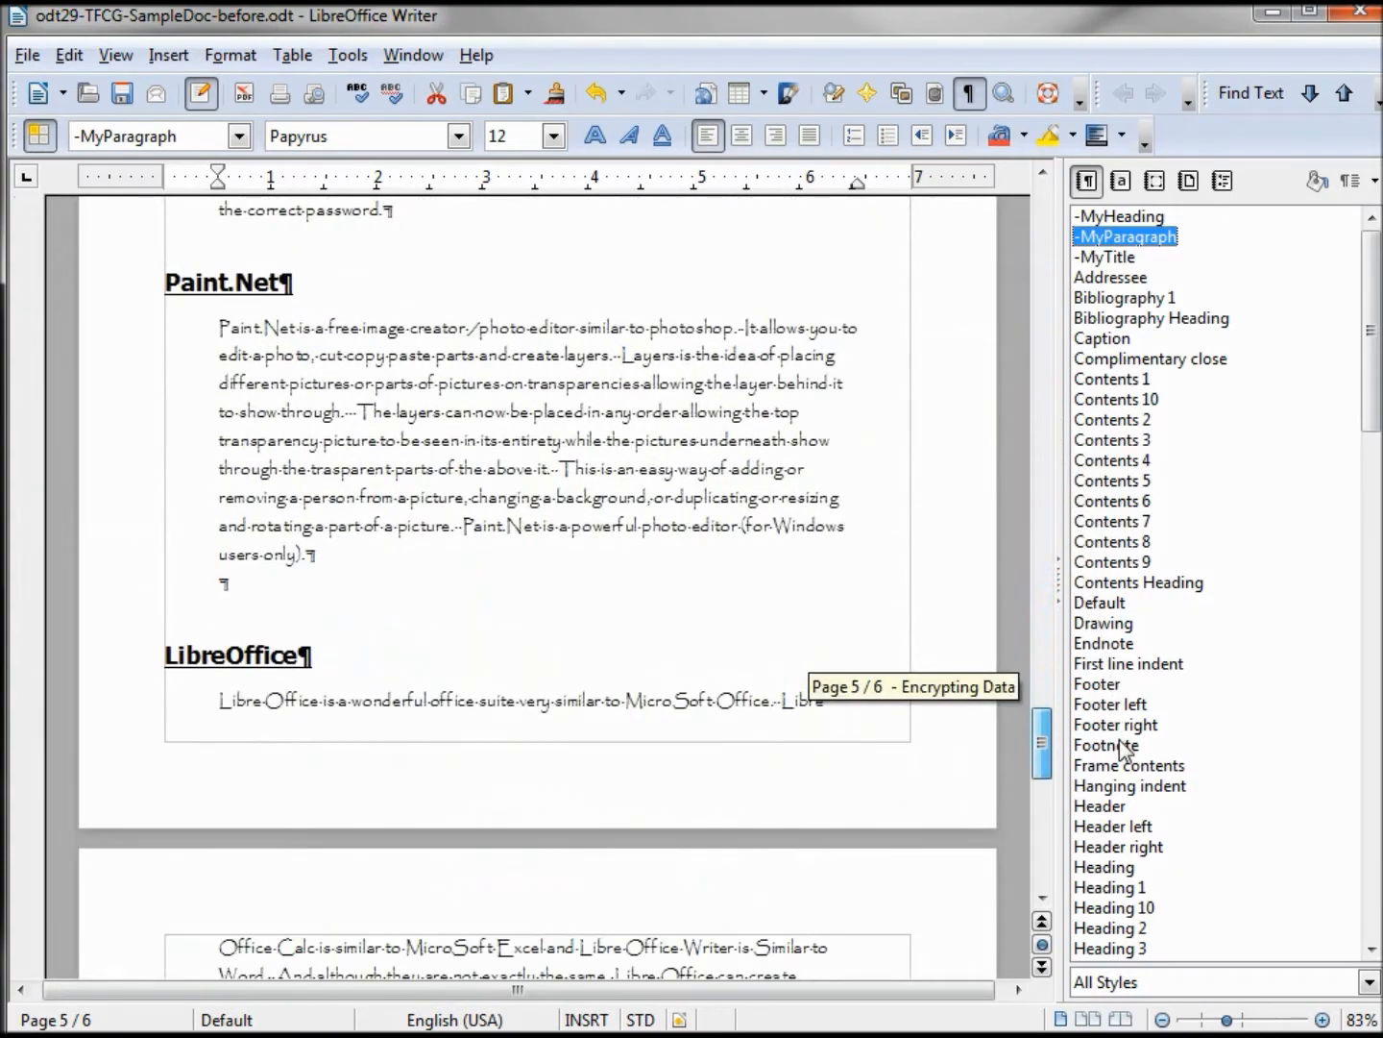
{"action": "left_click_drag", "start_coordinate": [1124, 750], "coordinate": [1124, 757]}
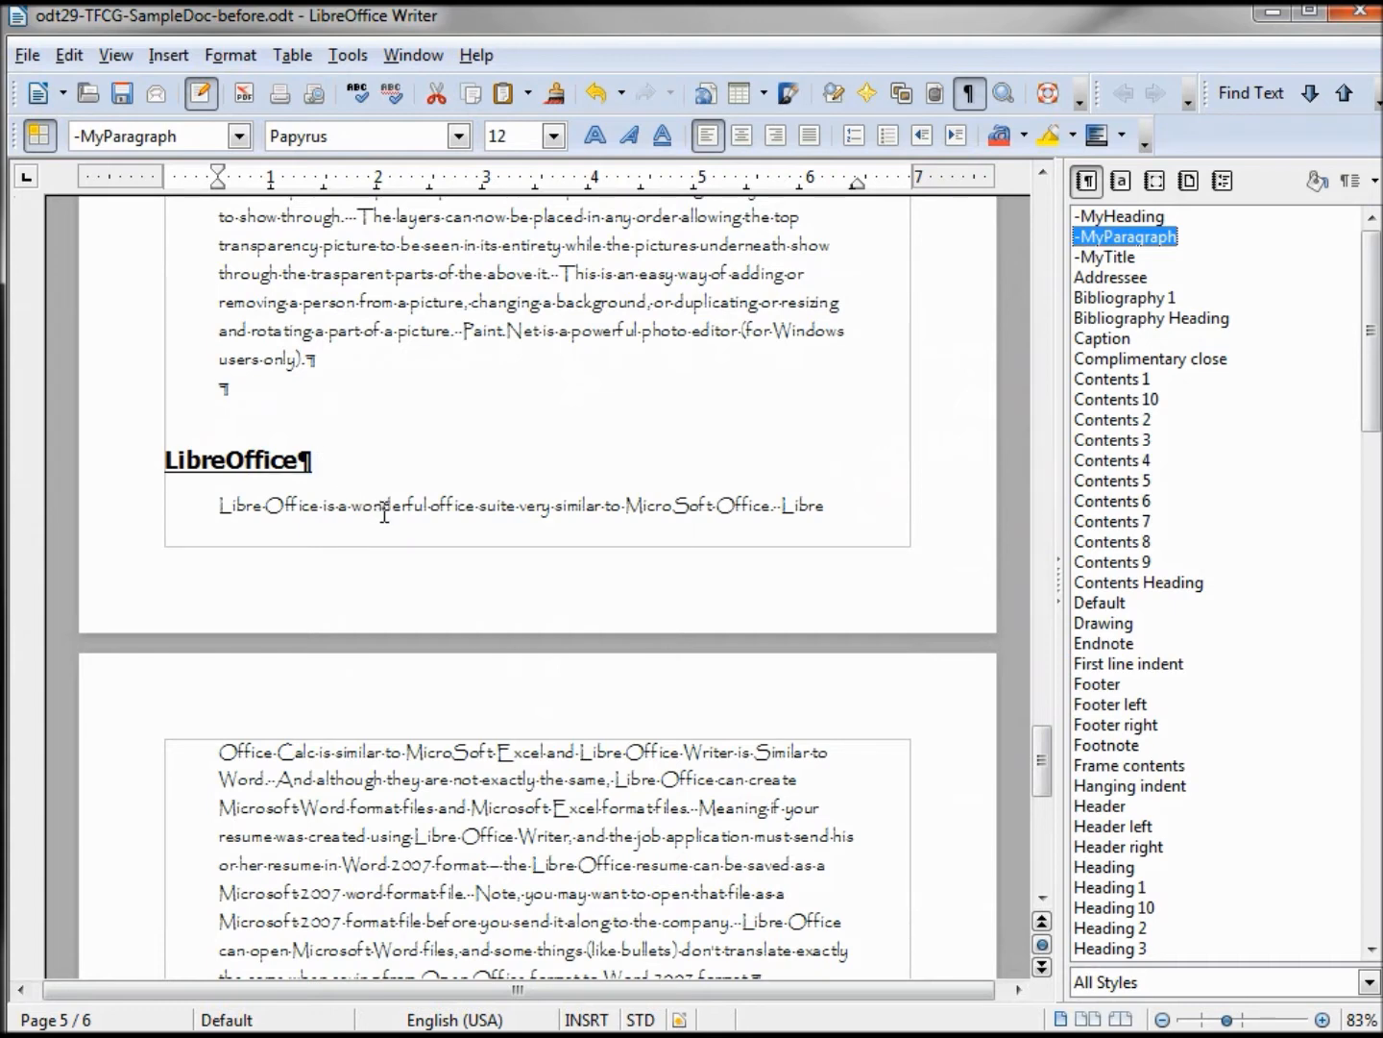
Enable orphan and widow control in -MyParagraph's Text Flow, orphans at 3 lines, apply and confirm.
{"action": "right_click", "coordinate": [1089, 244]}
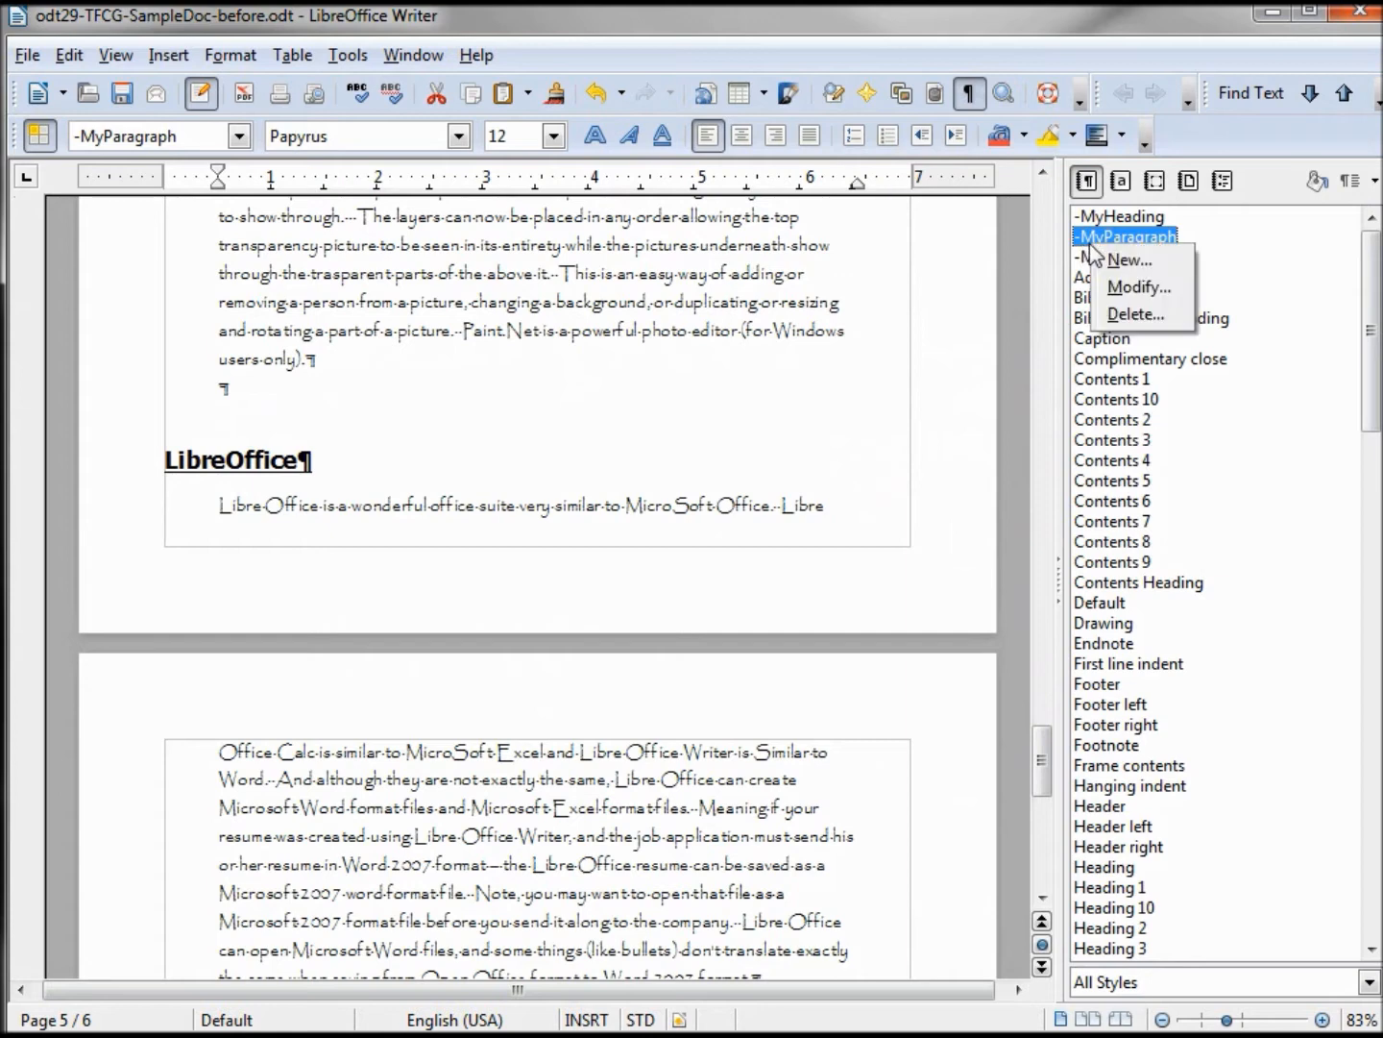
{"action": "left_click", "coordinate": [1119, 289]}
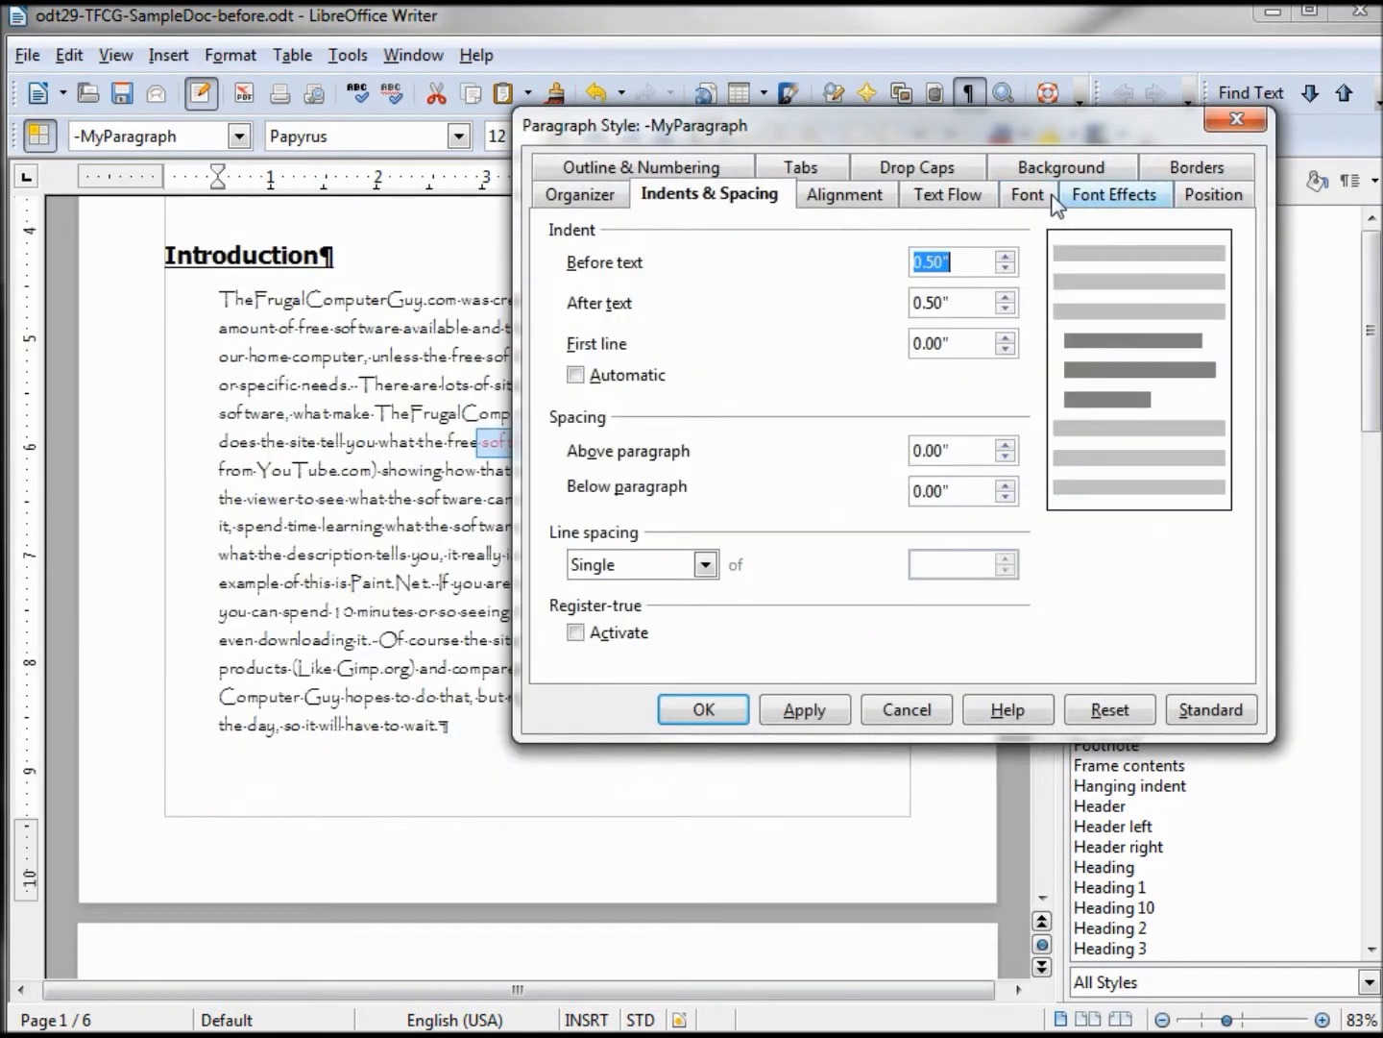
{"action": "left_click", "coordinate": [957, 197]}
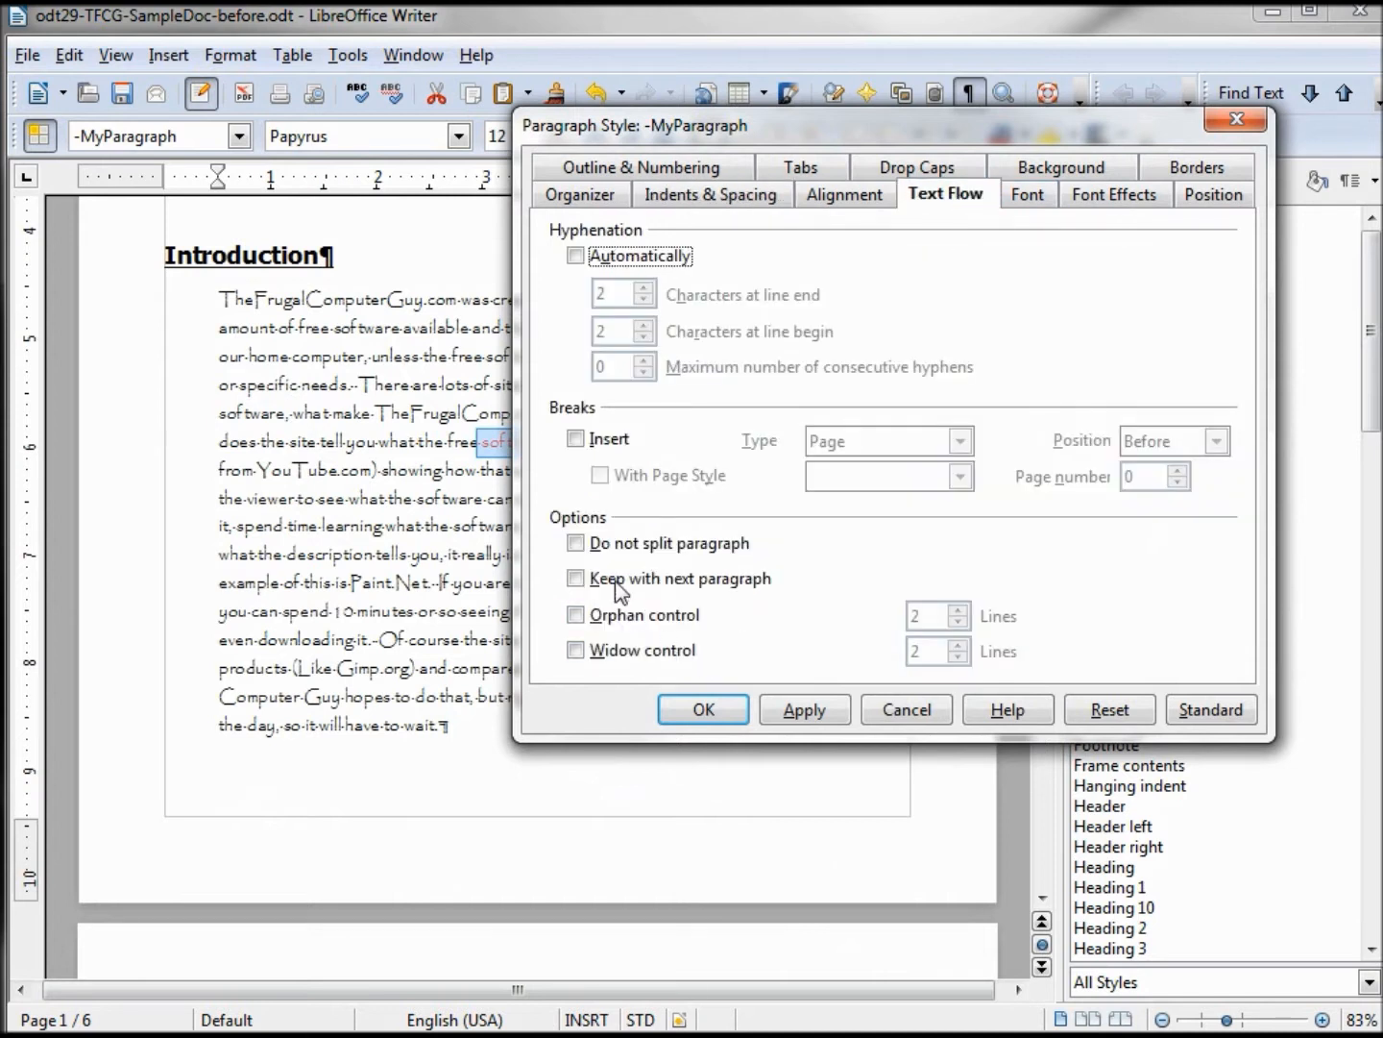
{"action": "left_click", "coordinate": [576, 615]}
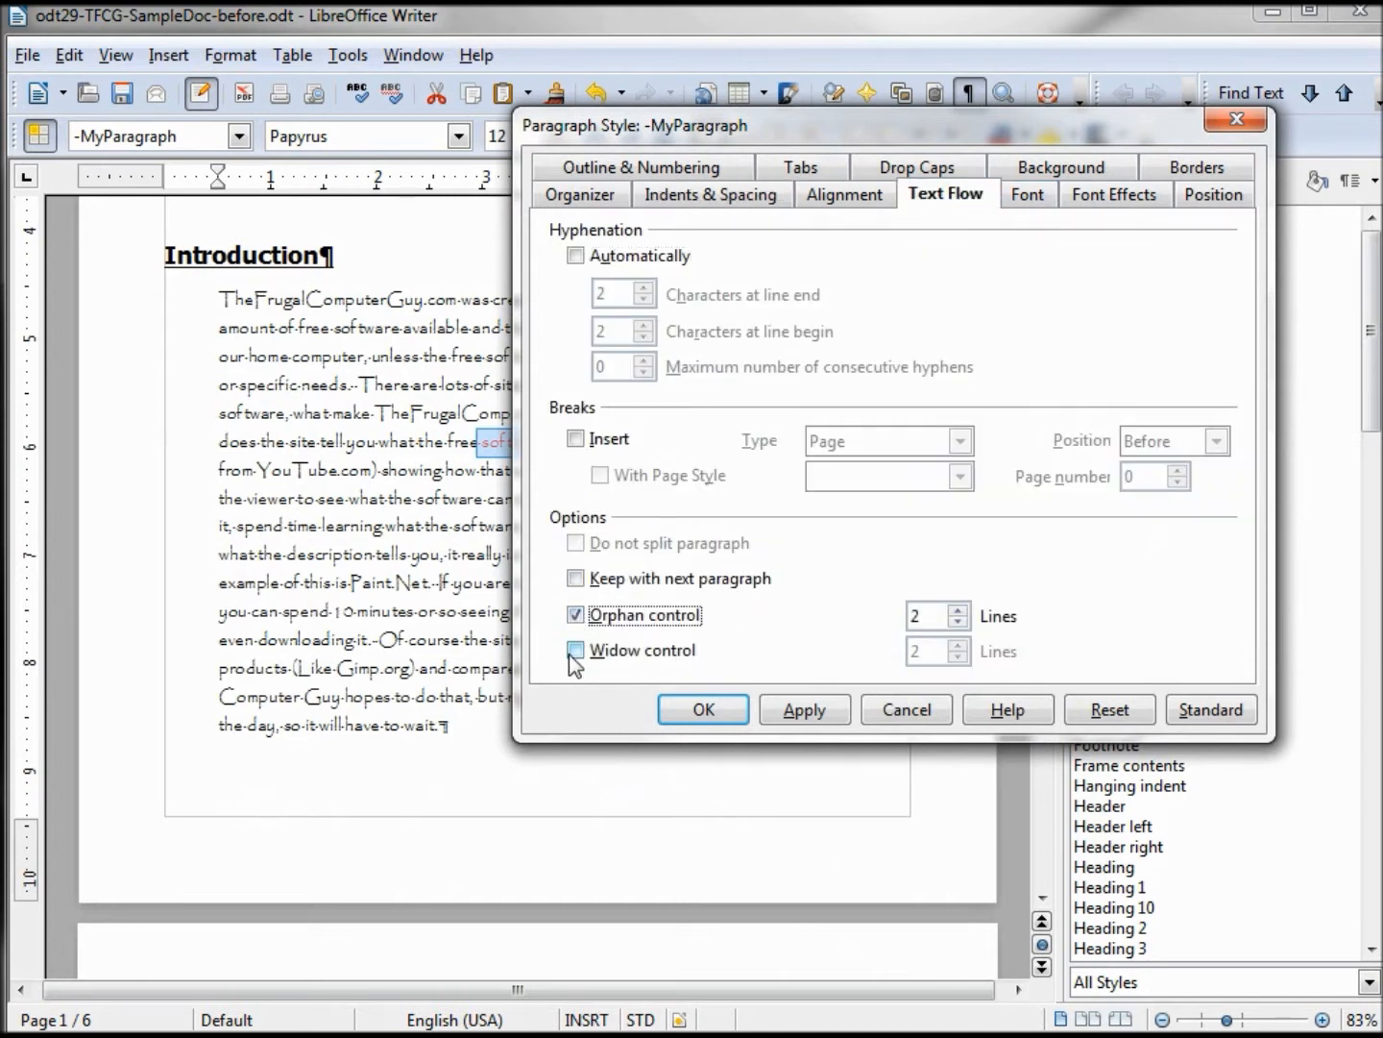
{"action": "left_click", "coordinate": [575, 649]}
{"action": "left_click", "coordinate": [957, 611]}
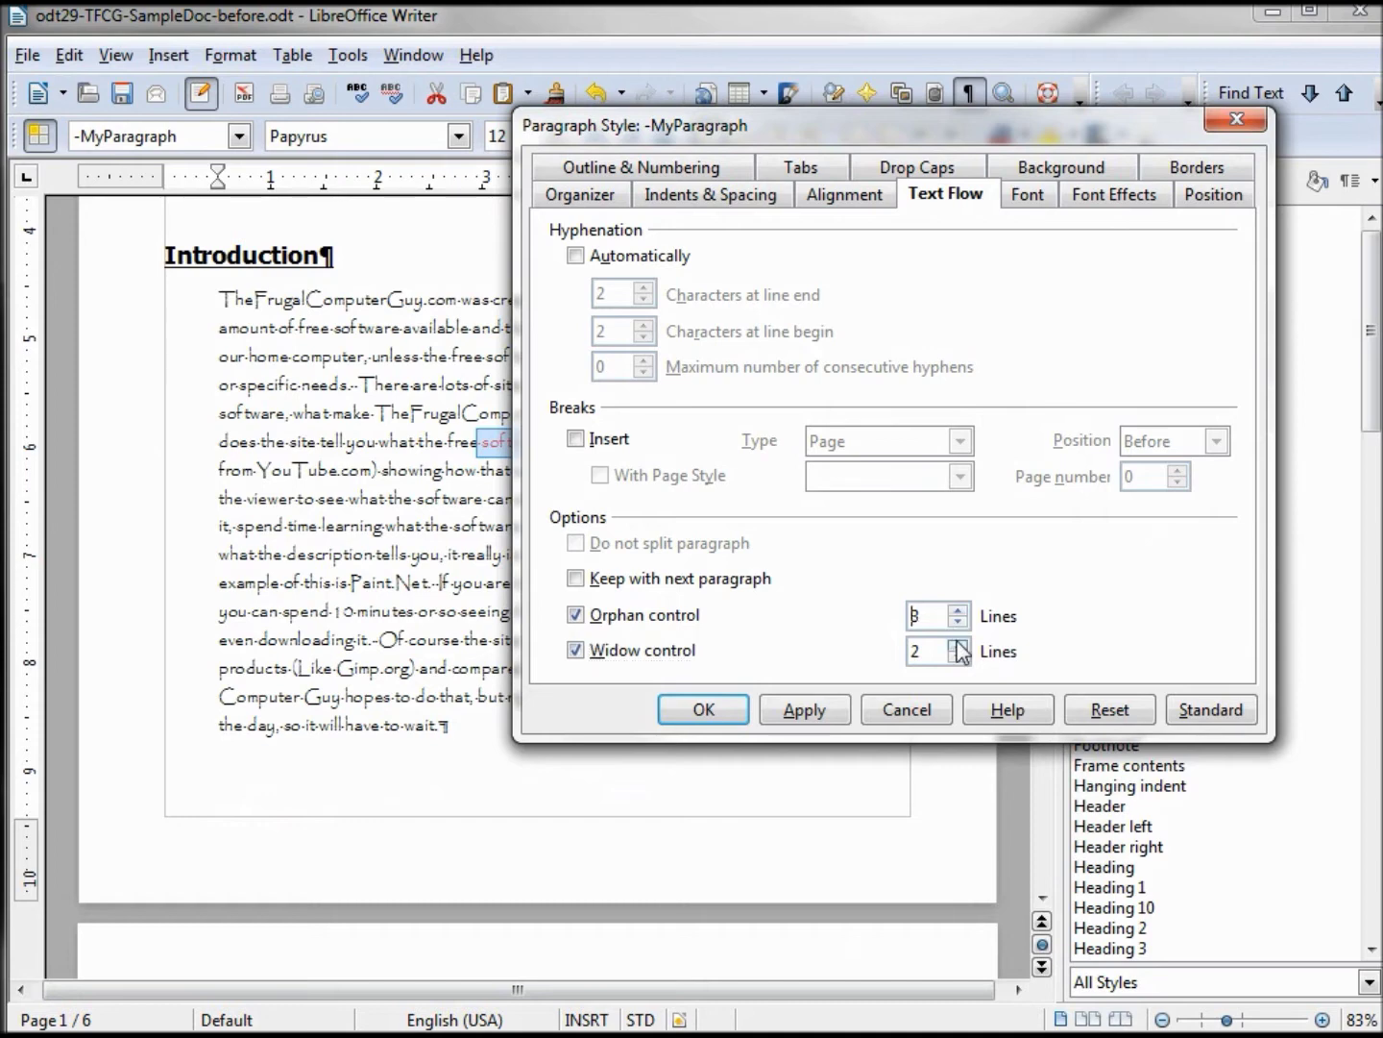
{"action": "left_click", "coordinate": [813, 711]}
{"action": "left_click", "coordinate": [720, 715]}
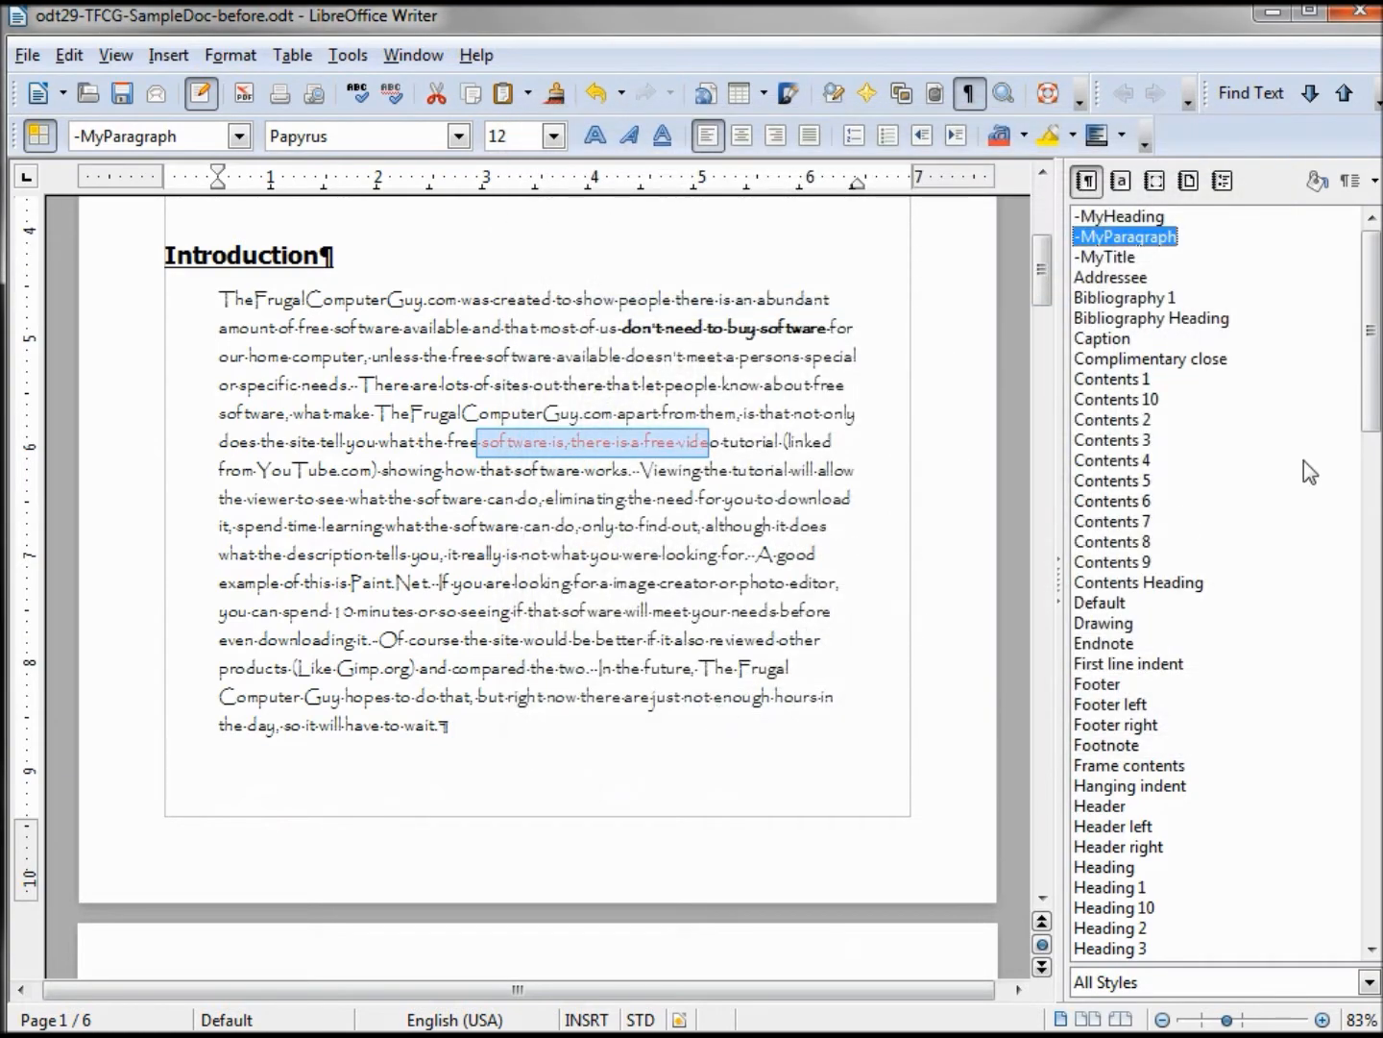
{"action": "left_click_drag", "start_coordinate": [1039, 270], "coordinate": [1047, 431]}
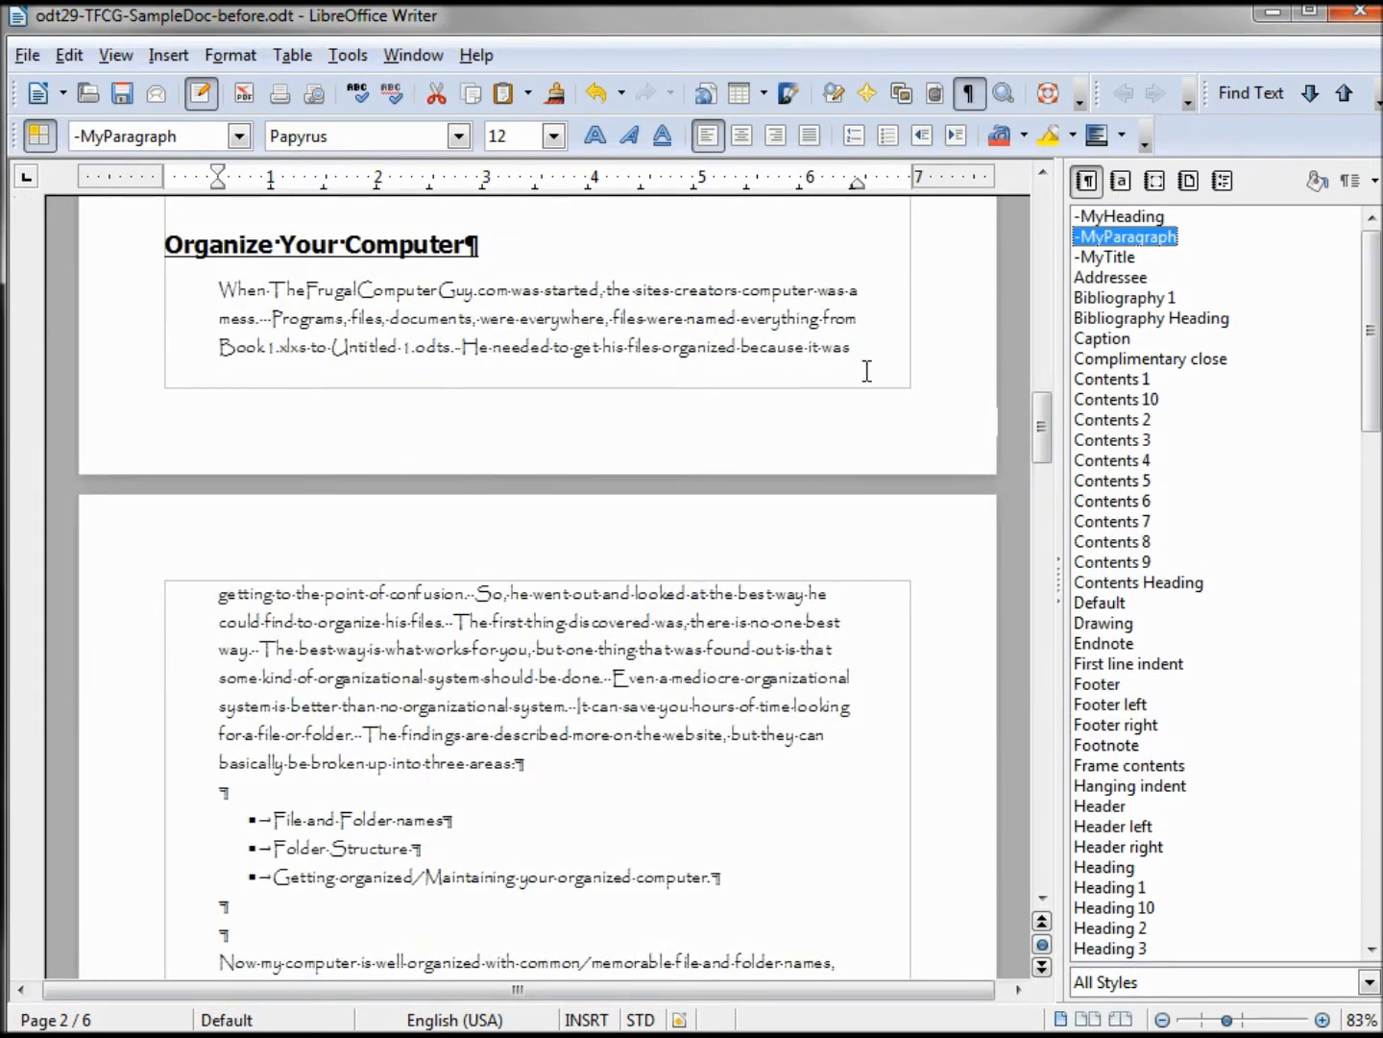
{"action": "left_click_drag", "start_coordinate": [1041, 429], "coordinate": [1038, 626]}
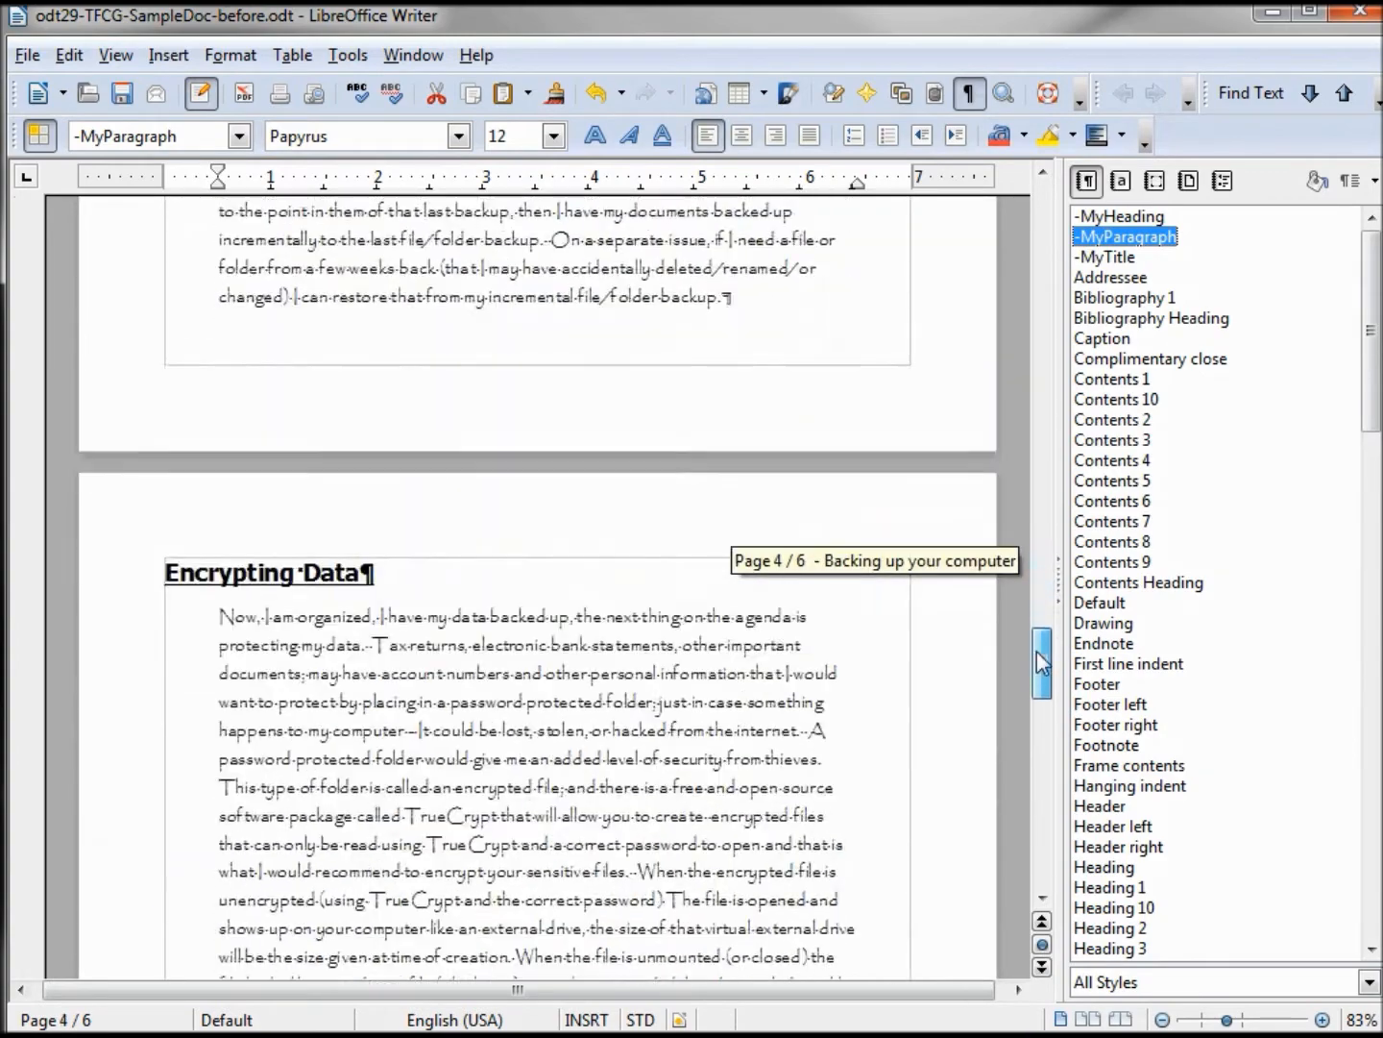
{"action": "left_click_drag", "start_coordinate": [1038, 627], "coordinate": [1037, 738]}
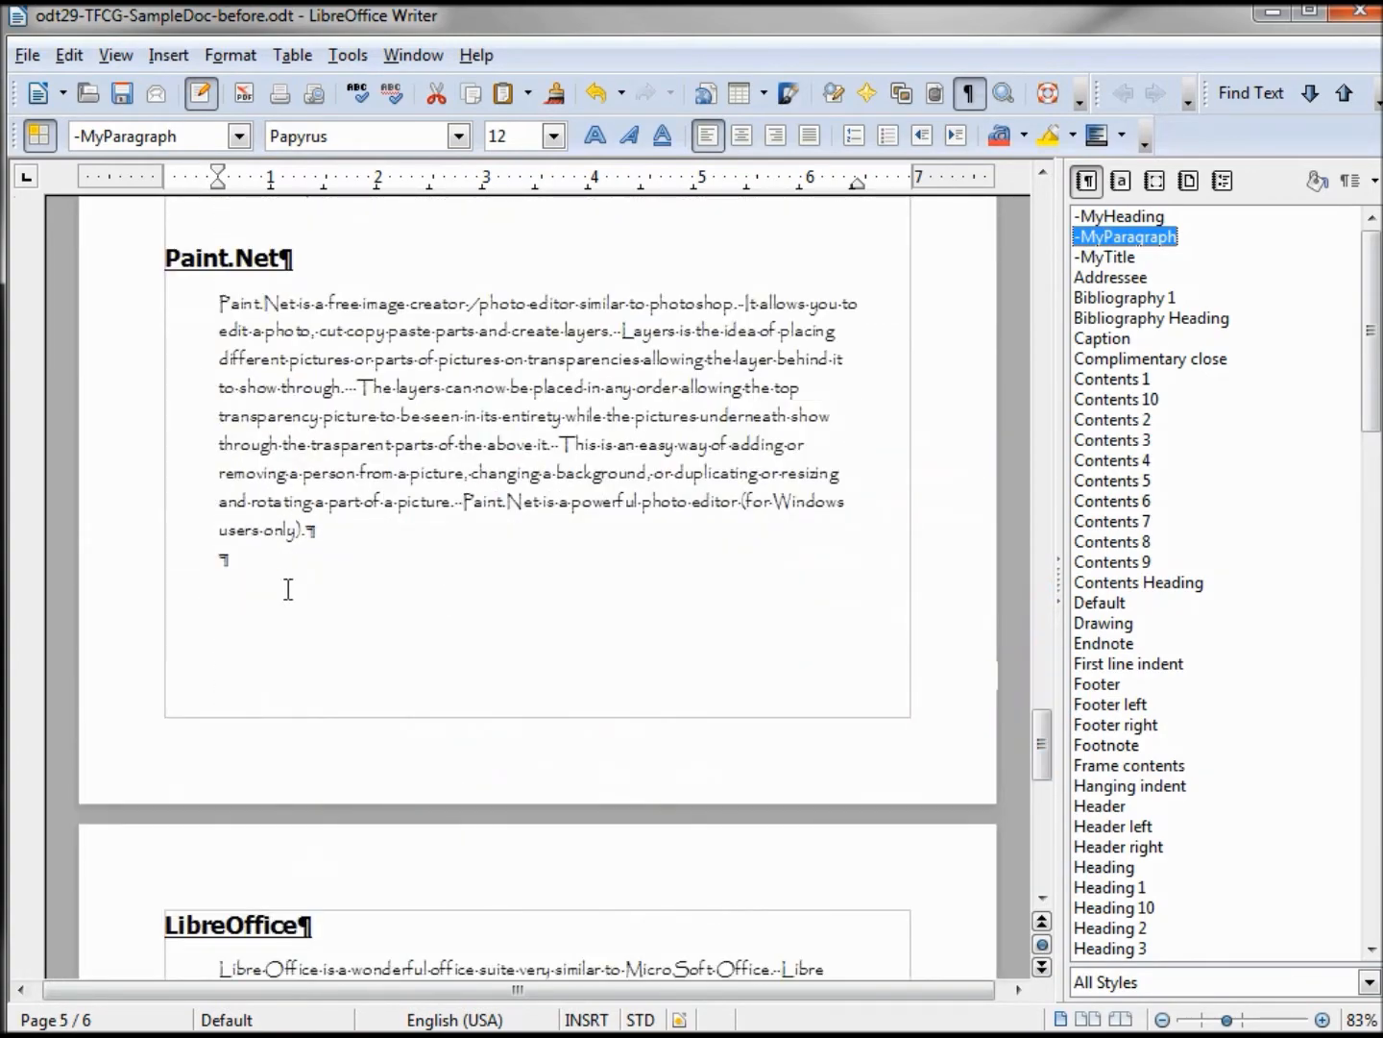
{"action": "left_click_drag", "start_coordinate": [1044, 756], "coordinate": [1062, 881]}
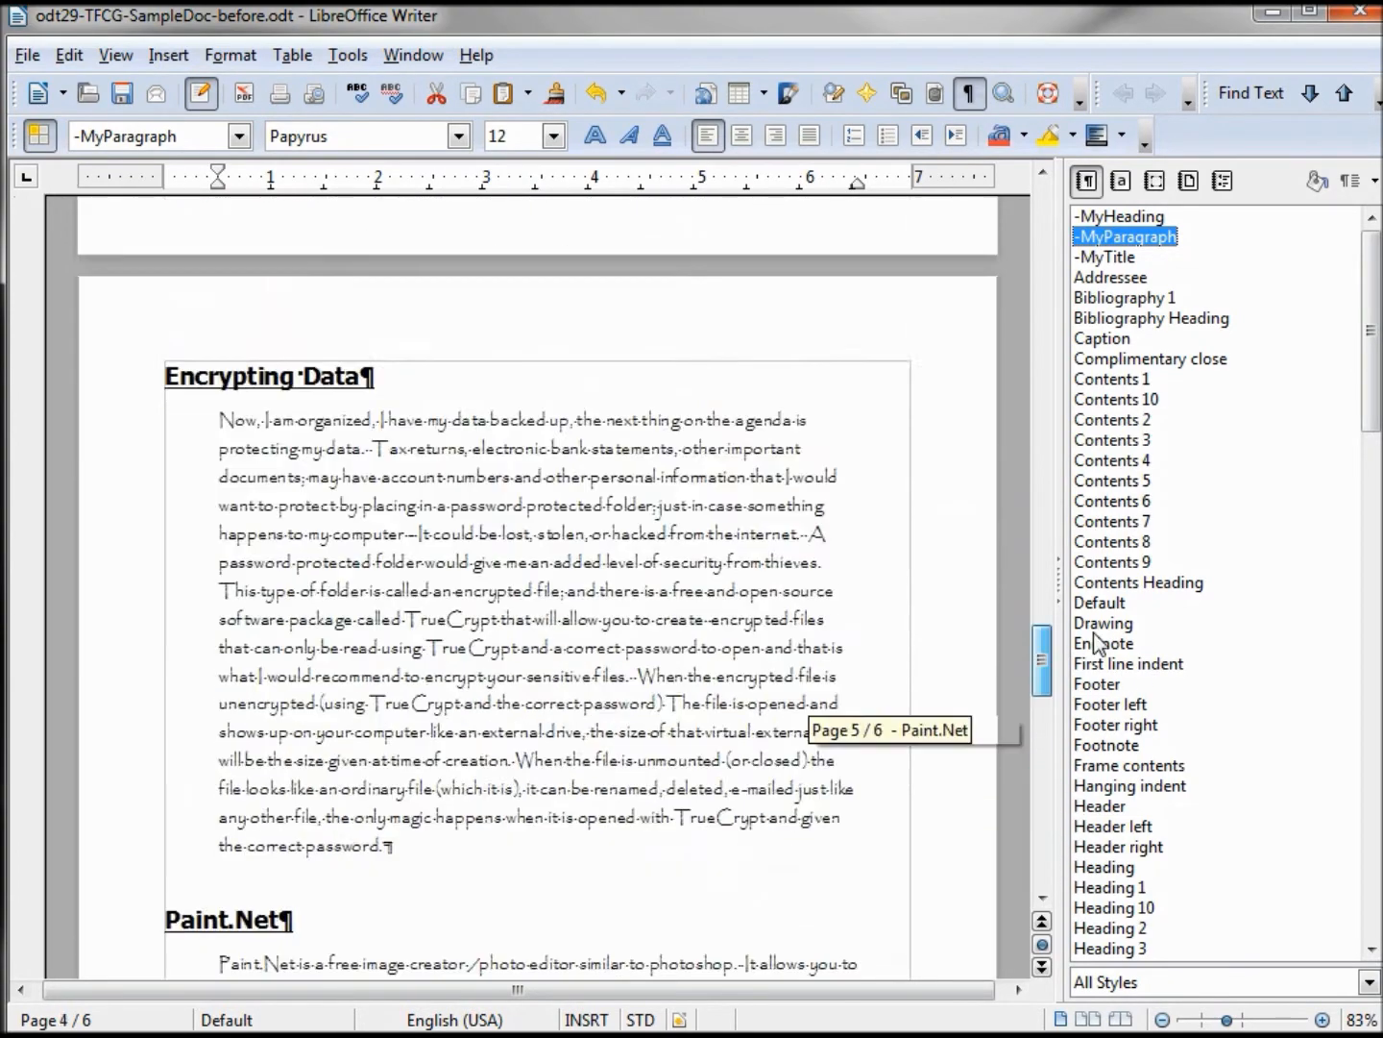
{"action": "left_click_drag", "start_coordinate": [1062, 881], "coordinate": [1042, 216]}
{"action": "left_click", "coordinate": [643, 965]}
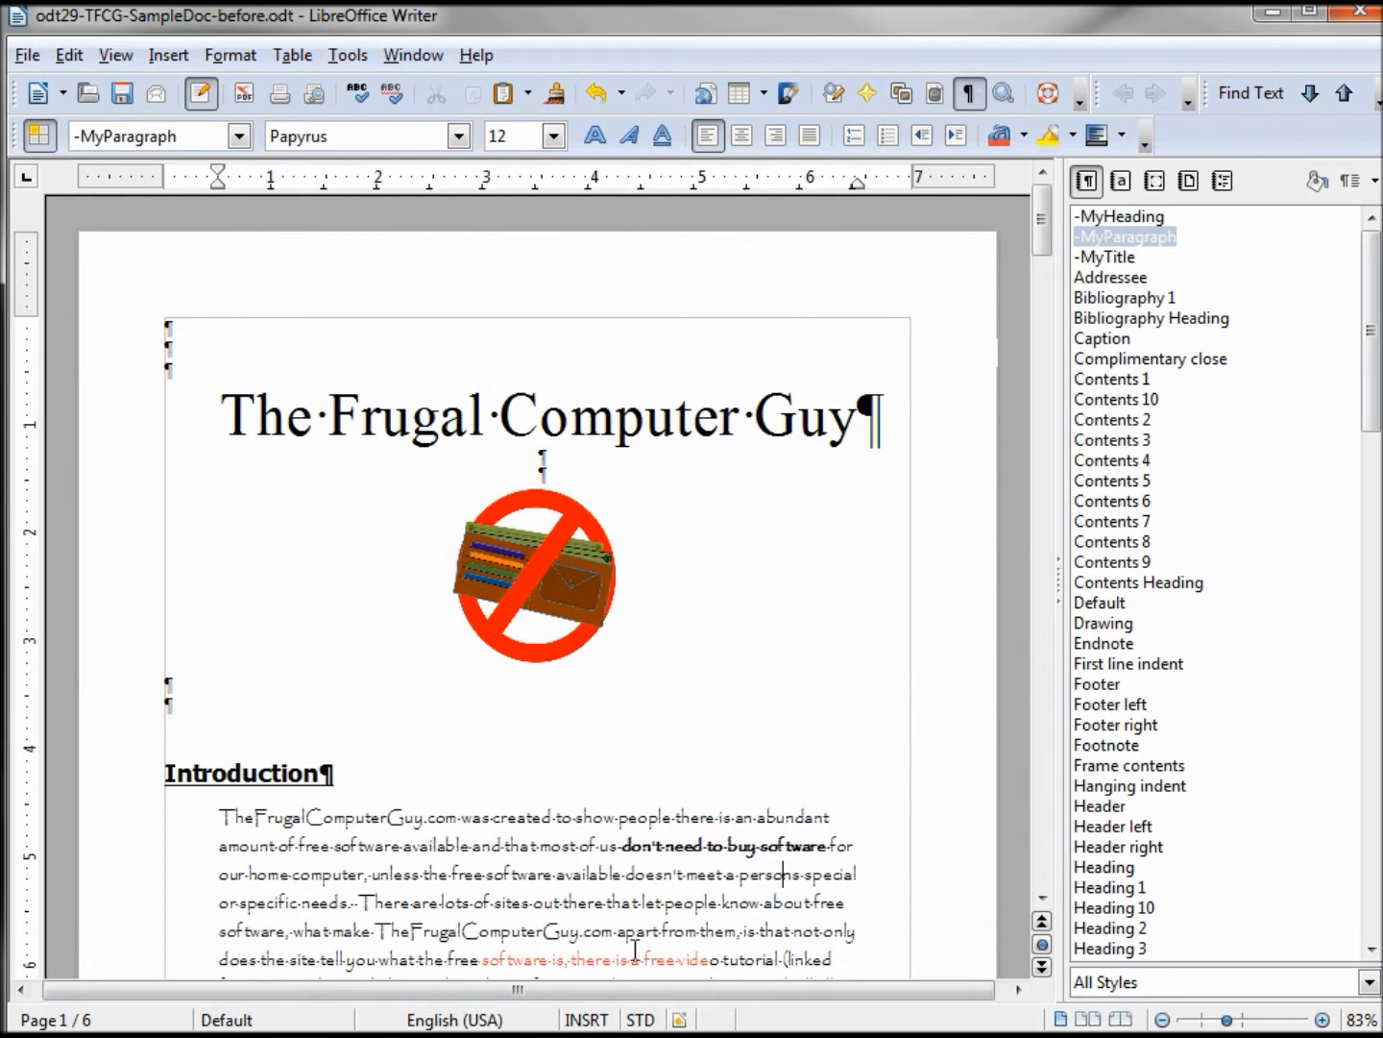
{"action": "left_click", "coordinate": [1129, 238]}
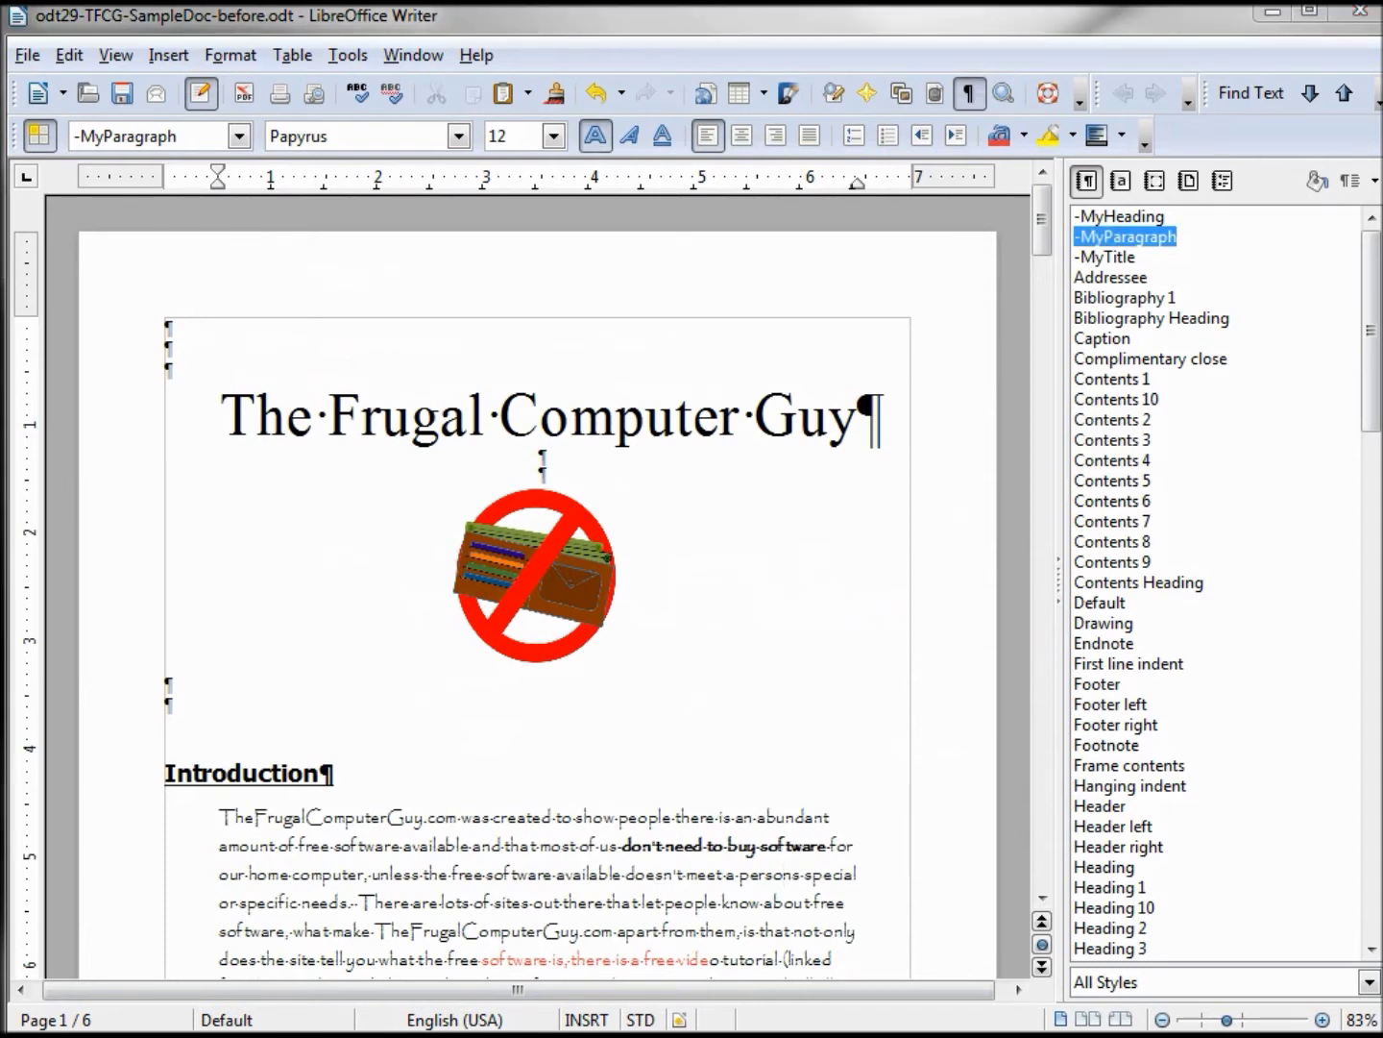
{"action": "right_click", "coordinate": [1132, 240]}
{"action": "left_click", "coordinate": [1183, 275]}
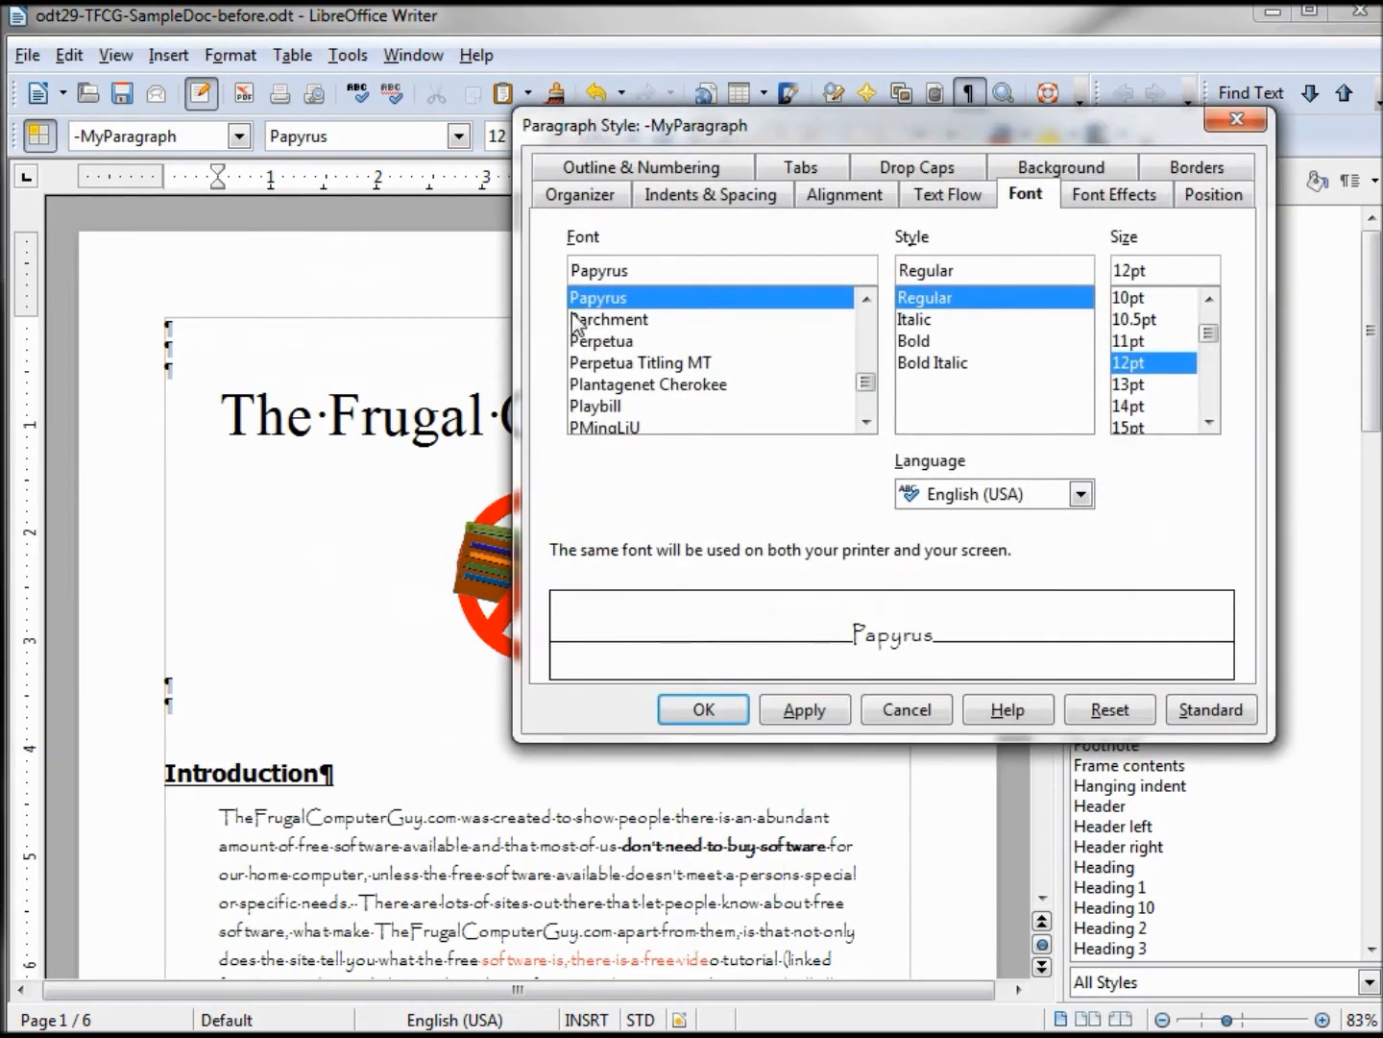
{"action": "left_click", "coordinate": [925, 344]}
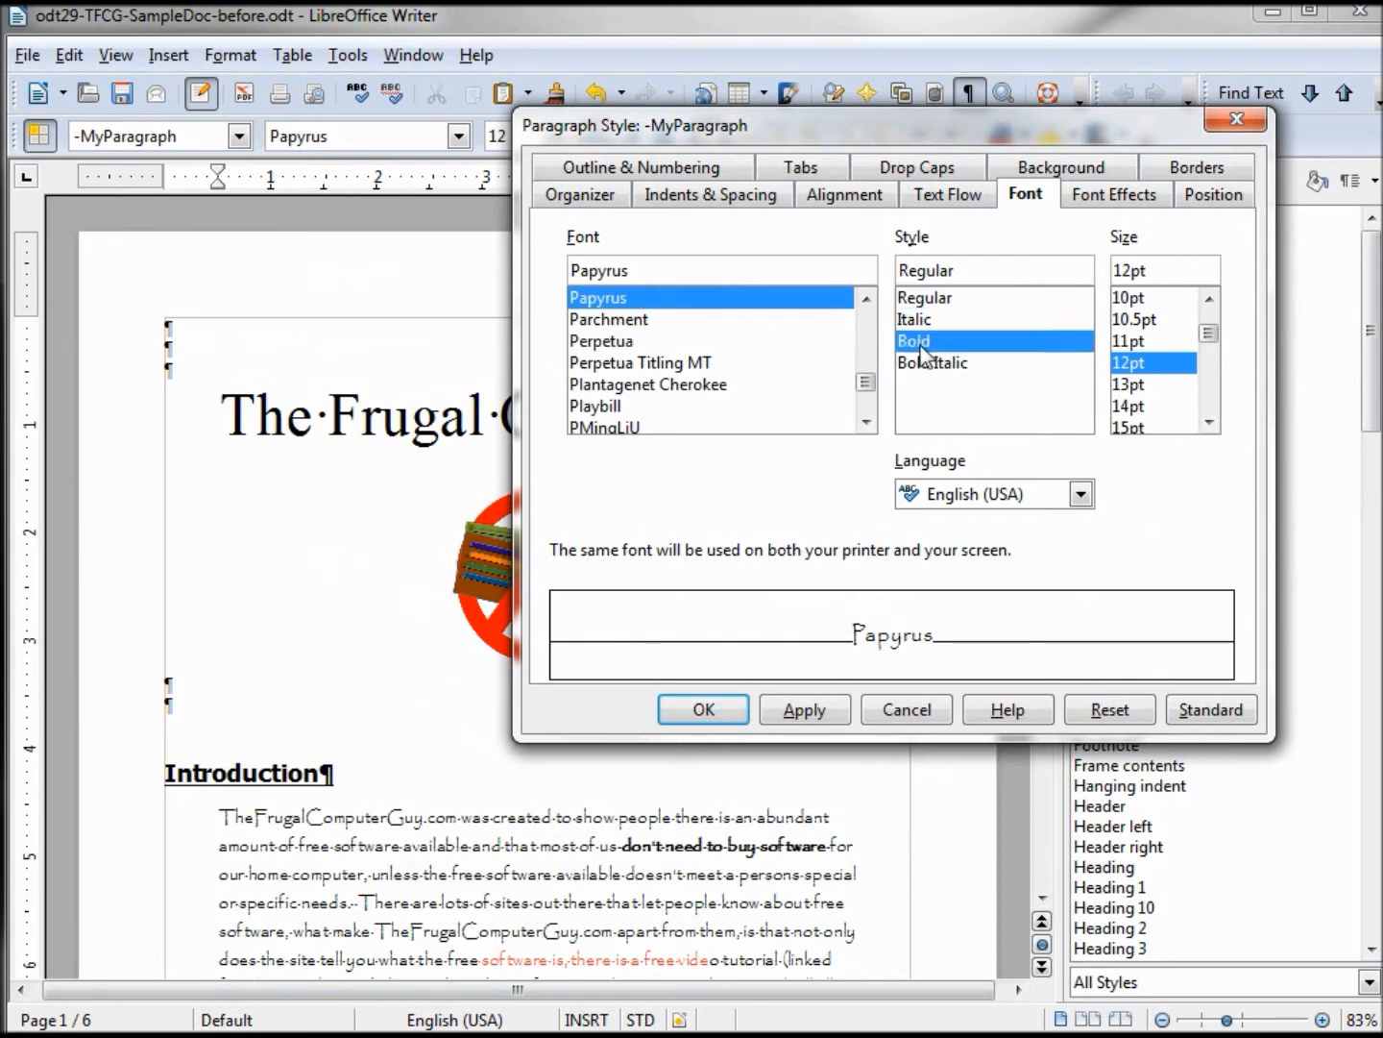
{"action": "left_click", "coordinate": [807, 709]}
{"action": "left_click", "coordinate": [710, 707]}
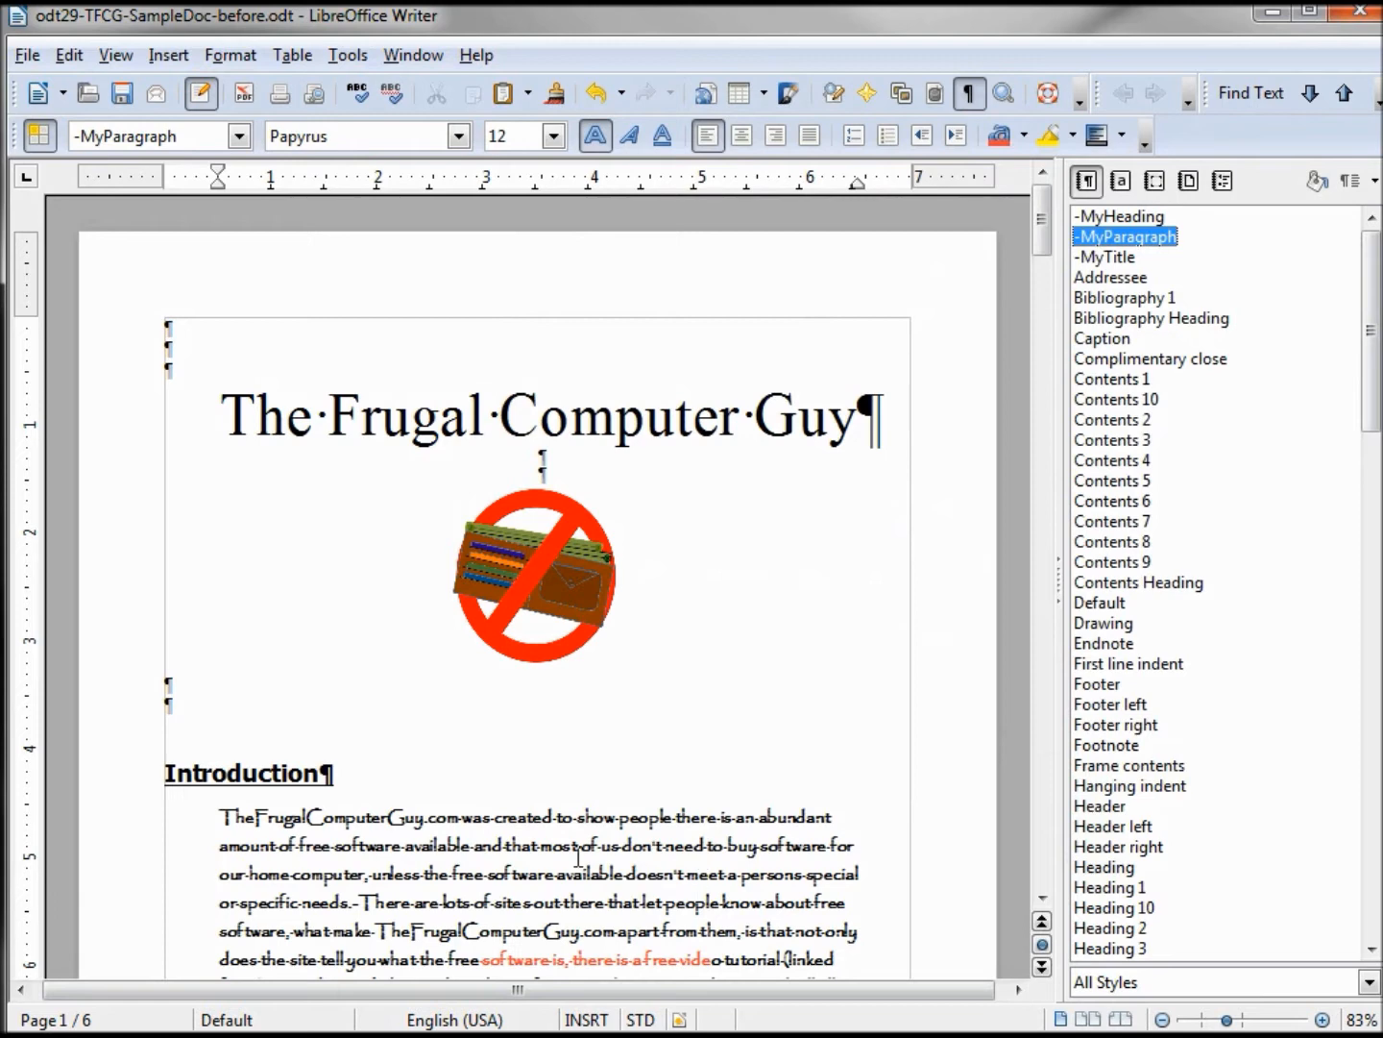
{"action": "right_click", "coordinate": [1164, 247]}
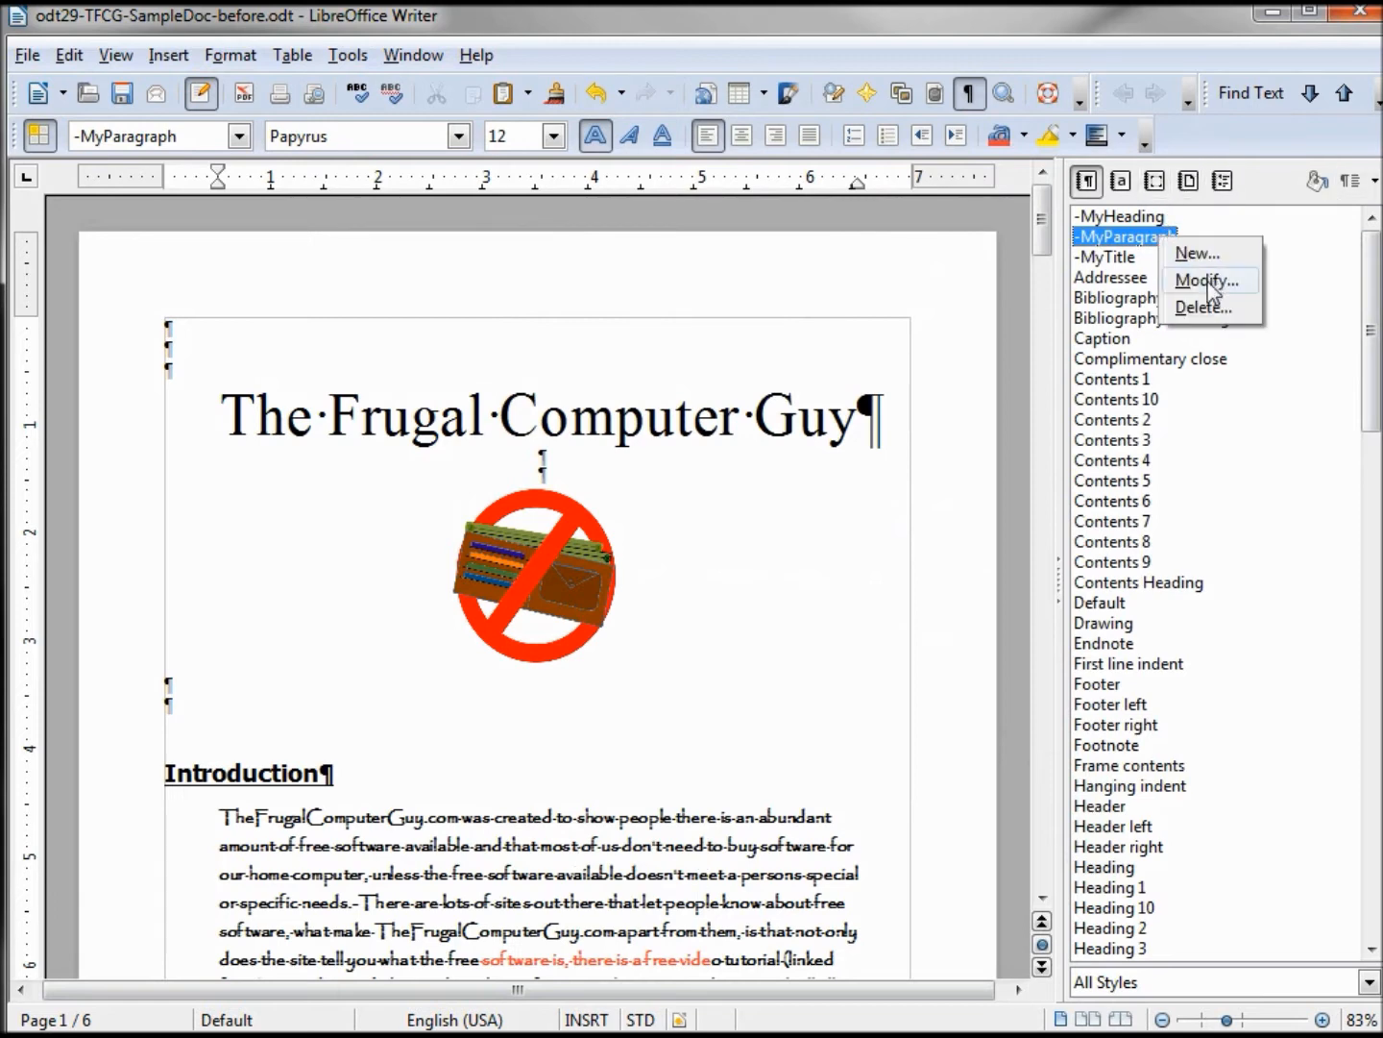
{"action": "left_click", "coordinate": [1191, 277]}
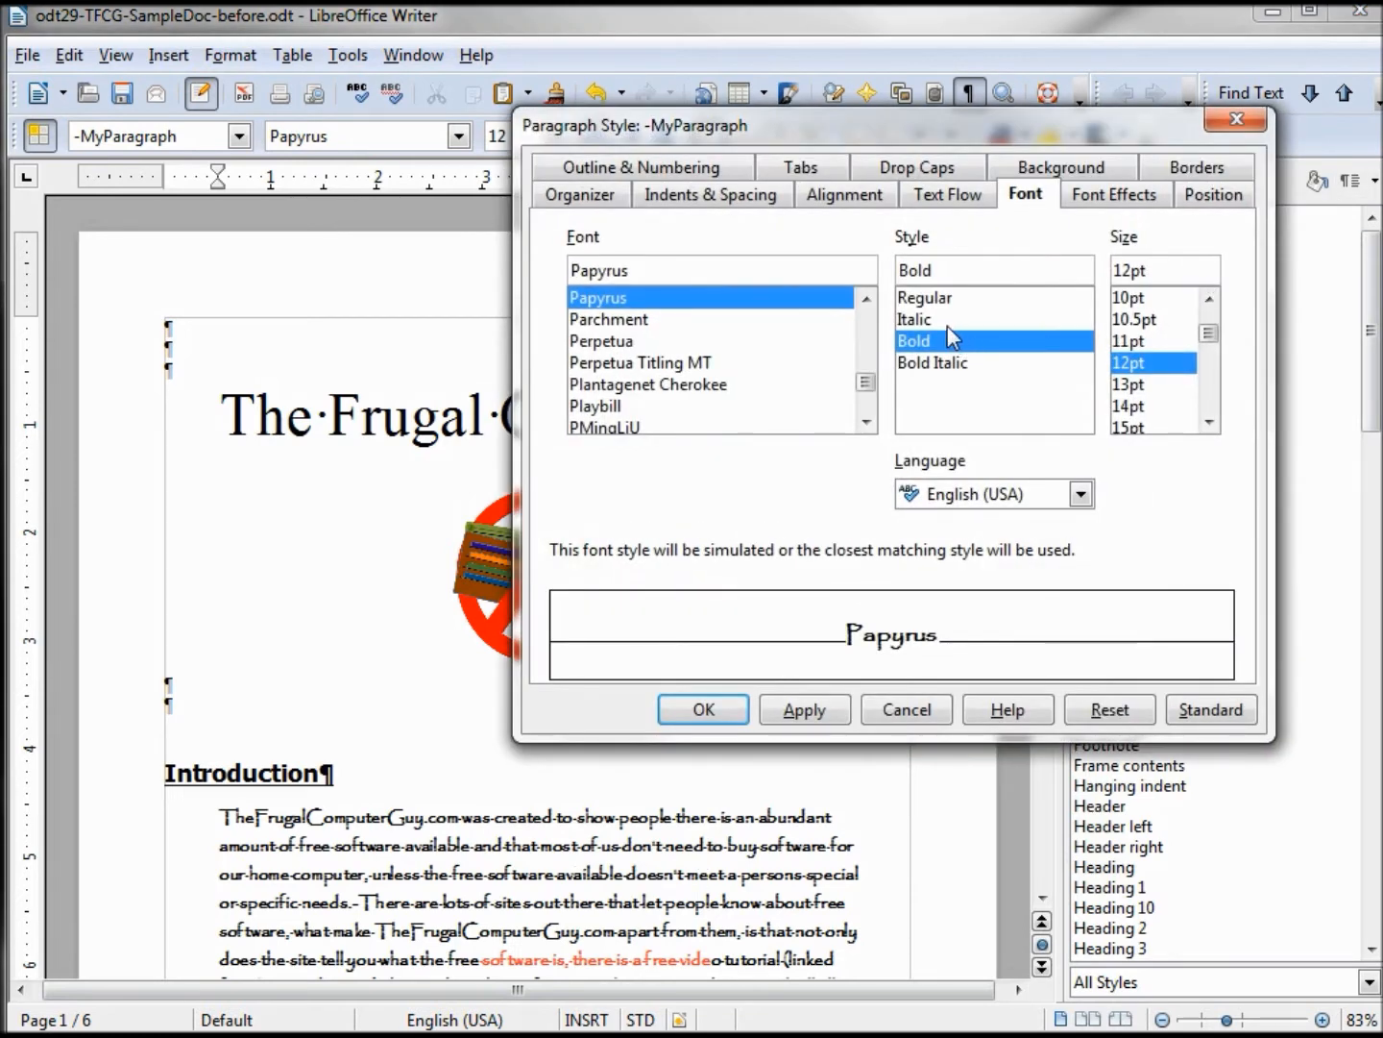
{"action": "left_click", "coordinate": [942, 298]}
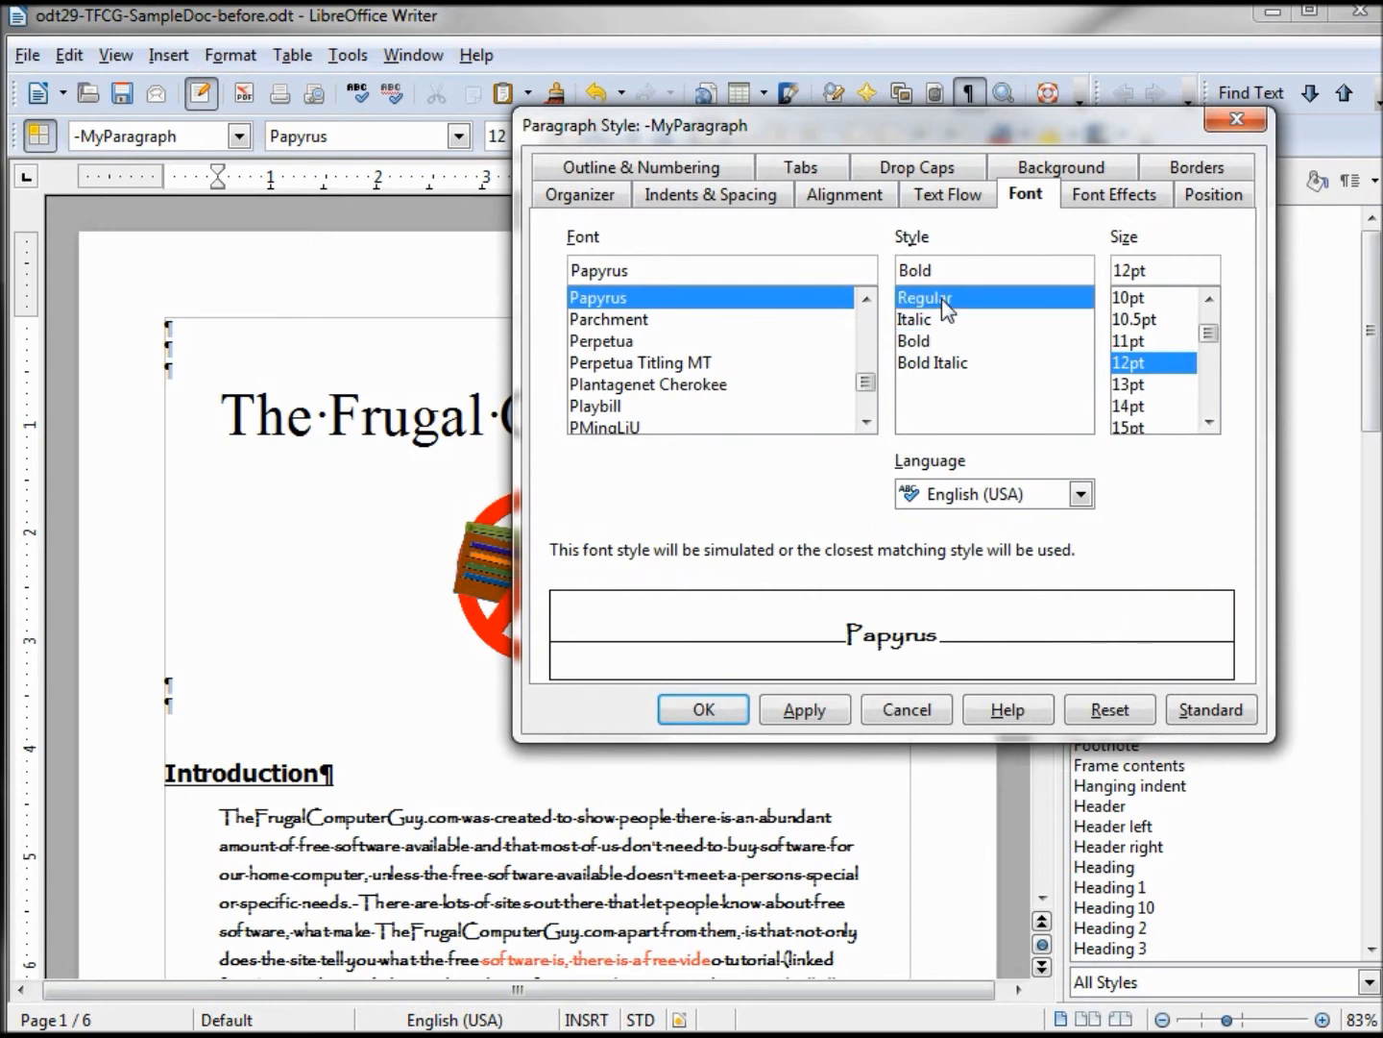
{"action": "left_click", "coordinate": [808, 713]}
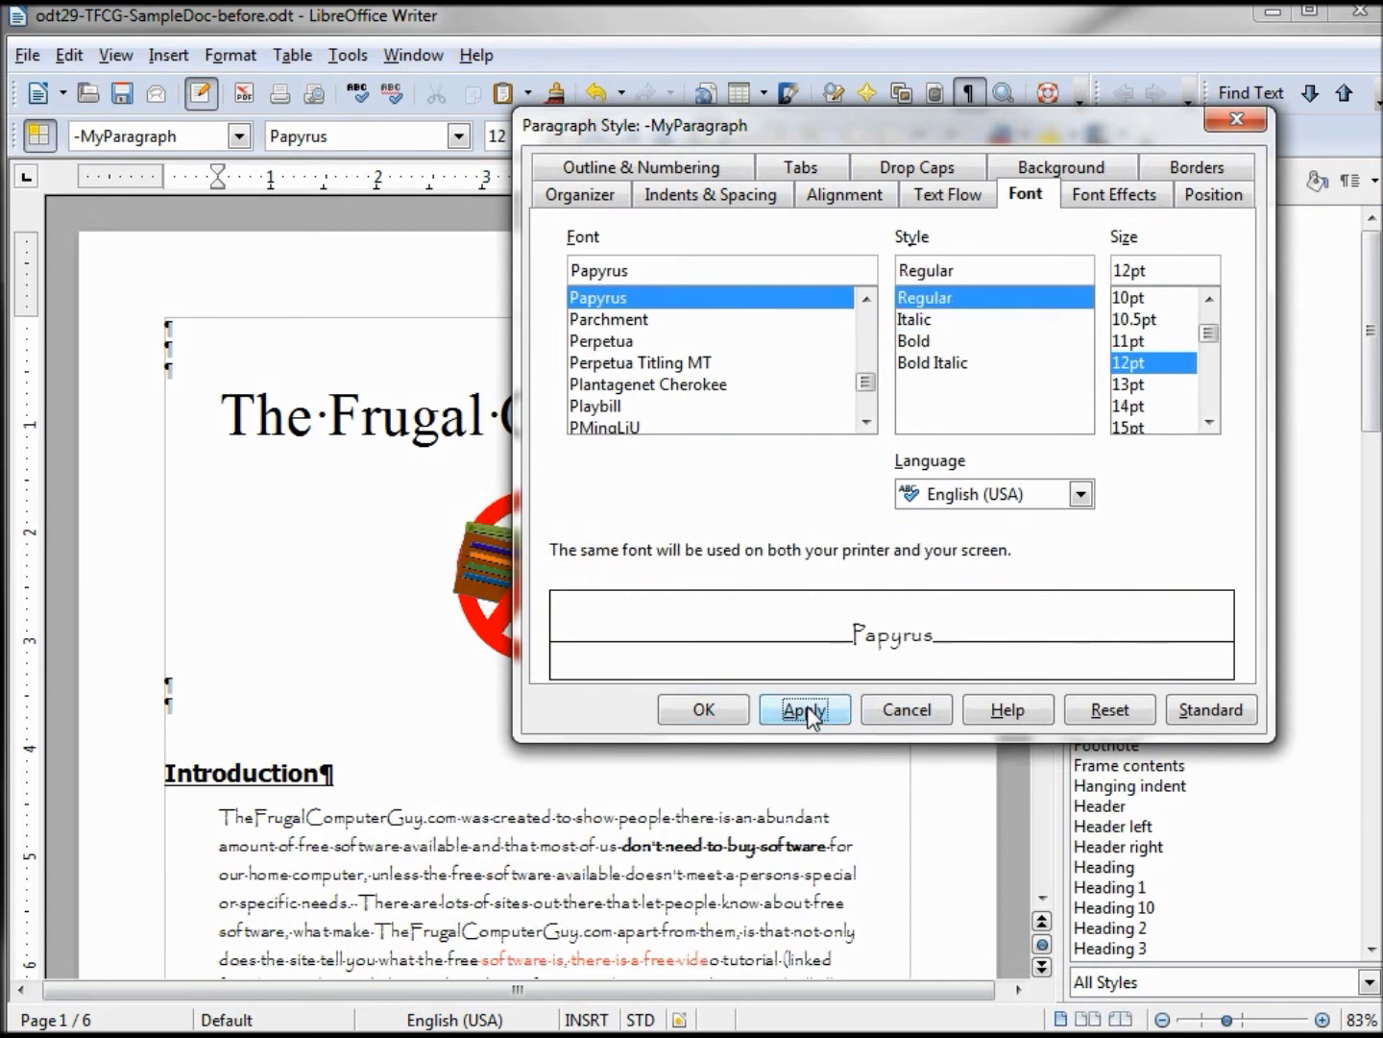
{"action": "left_click", "coordinate": [708, 712]}
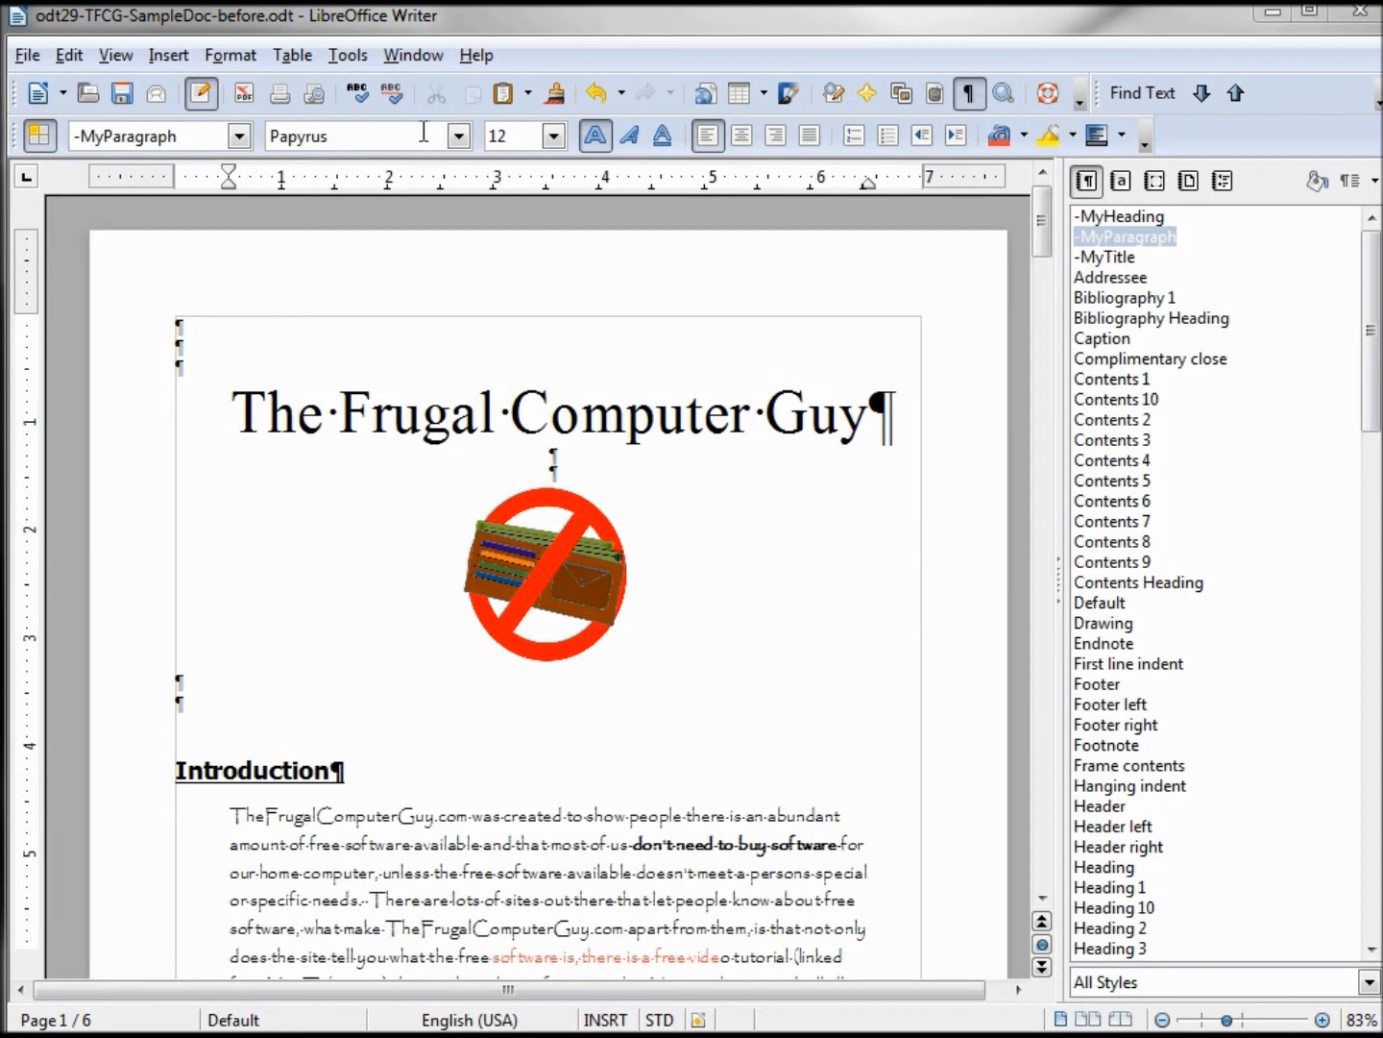
{"action": "left_click", "coordinate": [314, 96]}
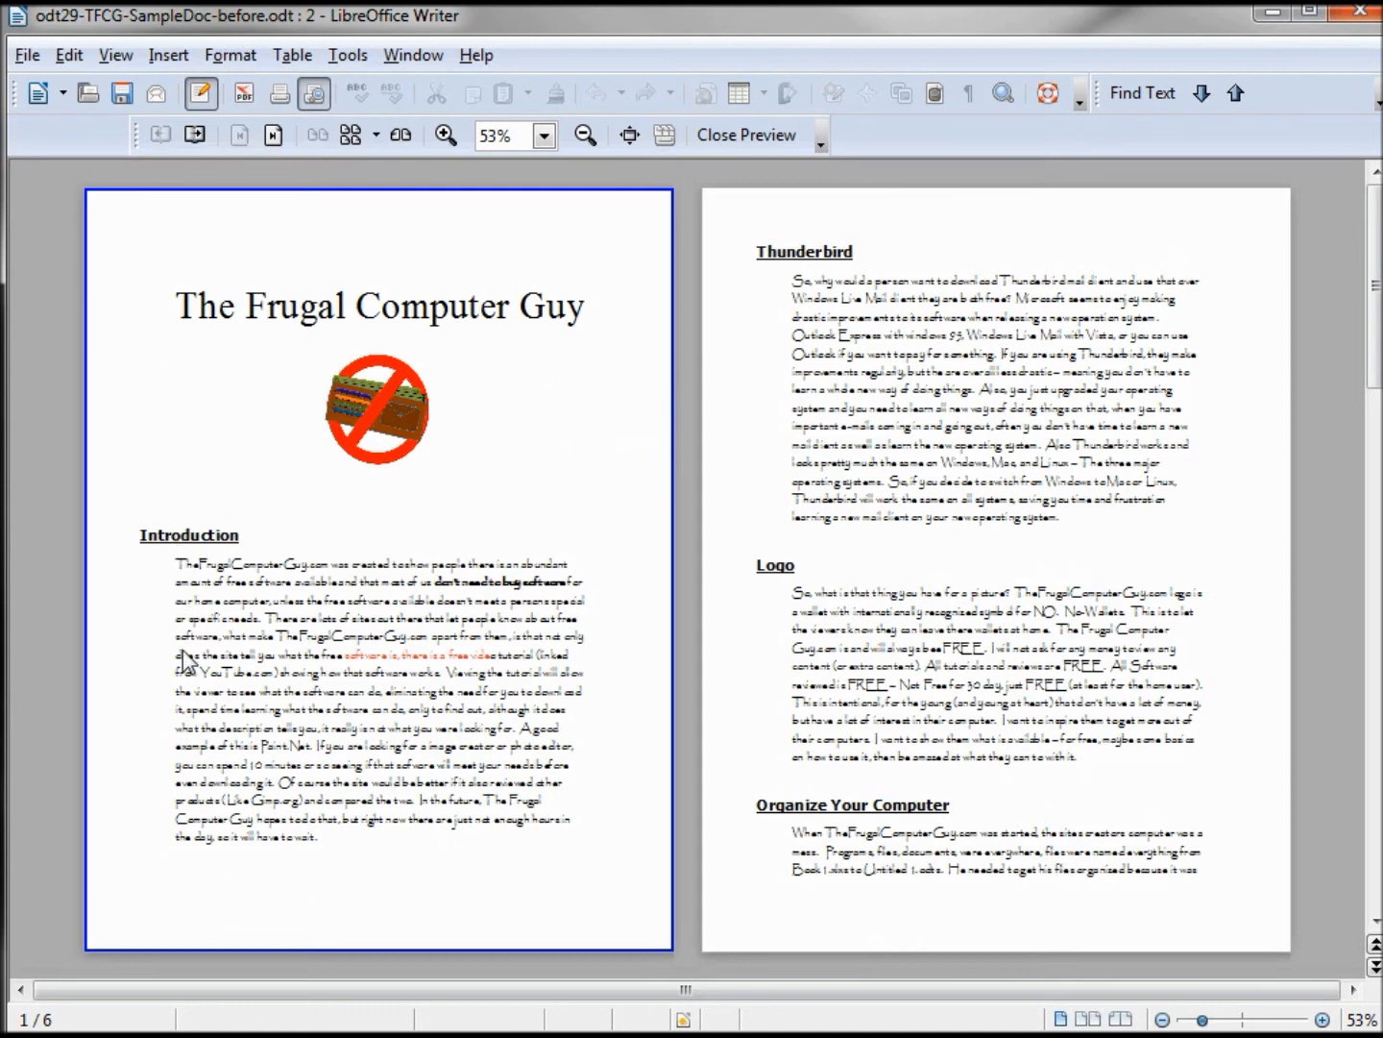
{"action": "left_click_drag", "start_coordinate": [1374, 313], "coordinate": [1346, 778]}
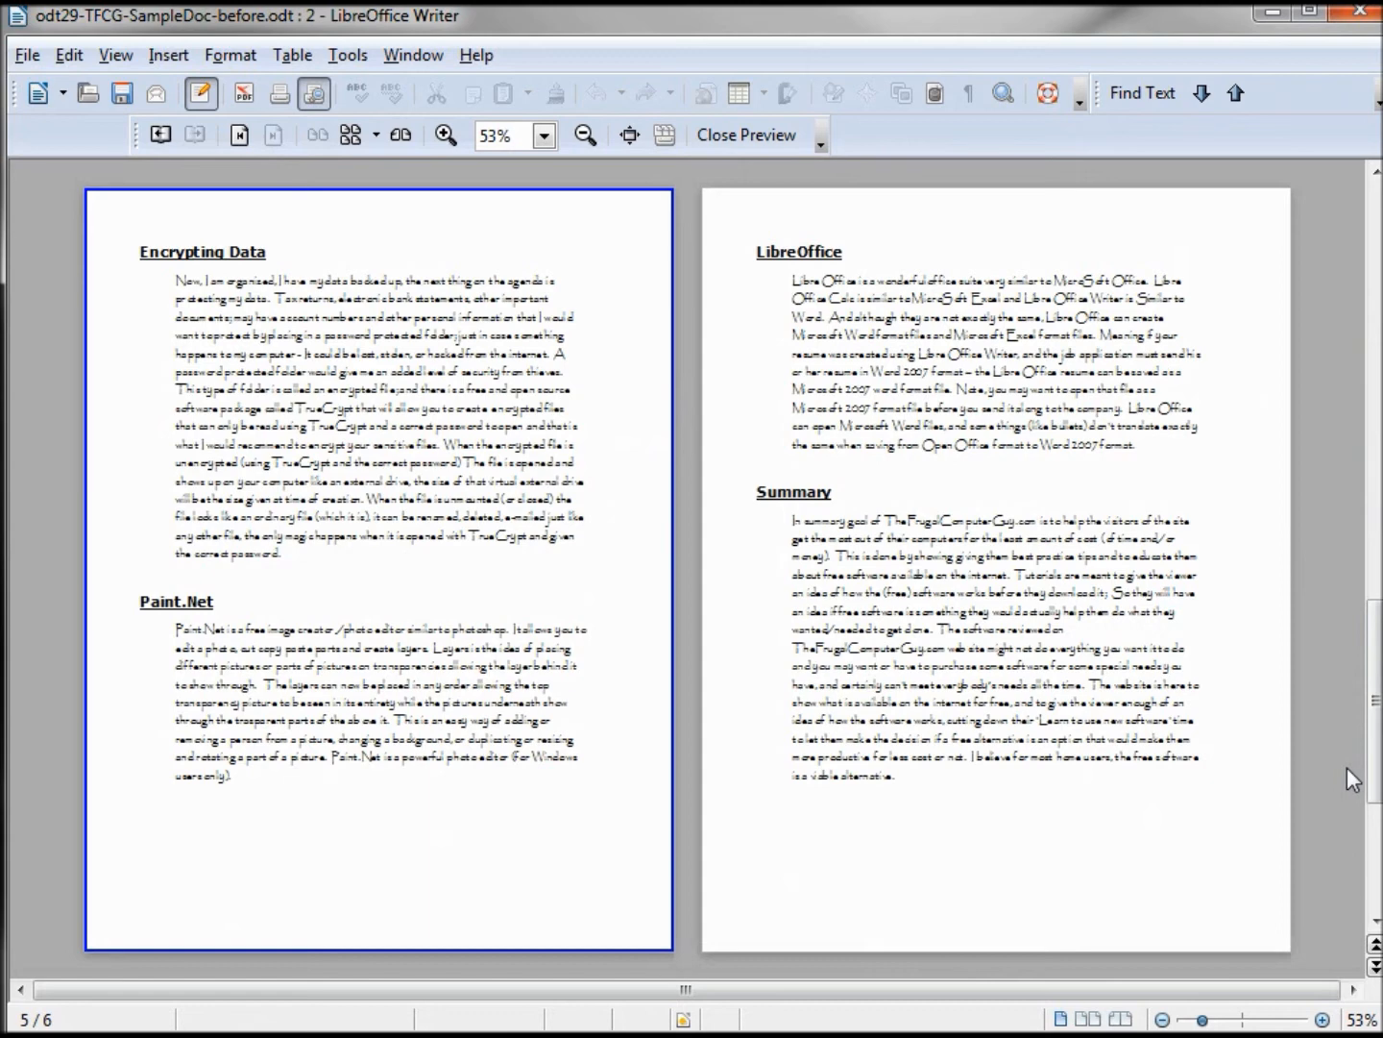
{"action": "left_click_drag", "start_coordinate": [1344, 778], "coordinate": [1343, 247]}
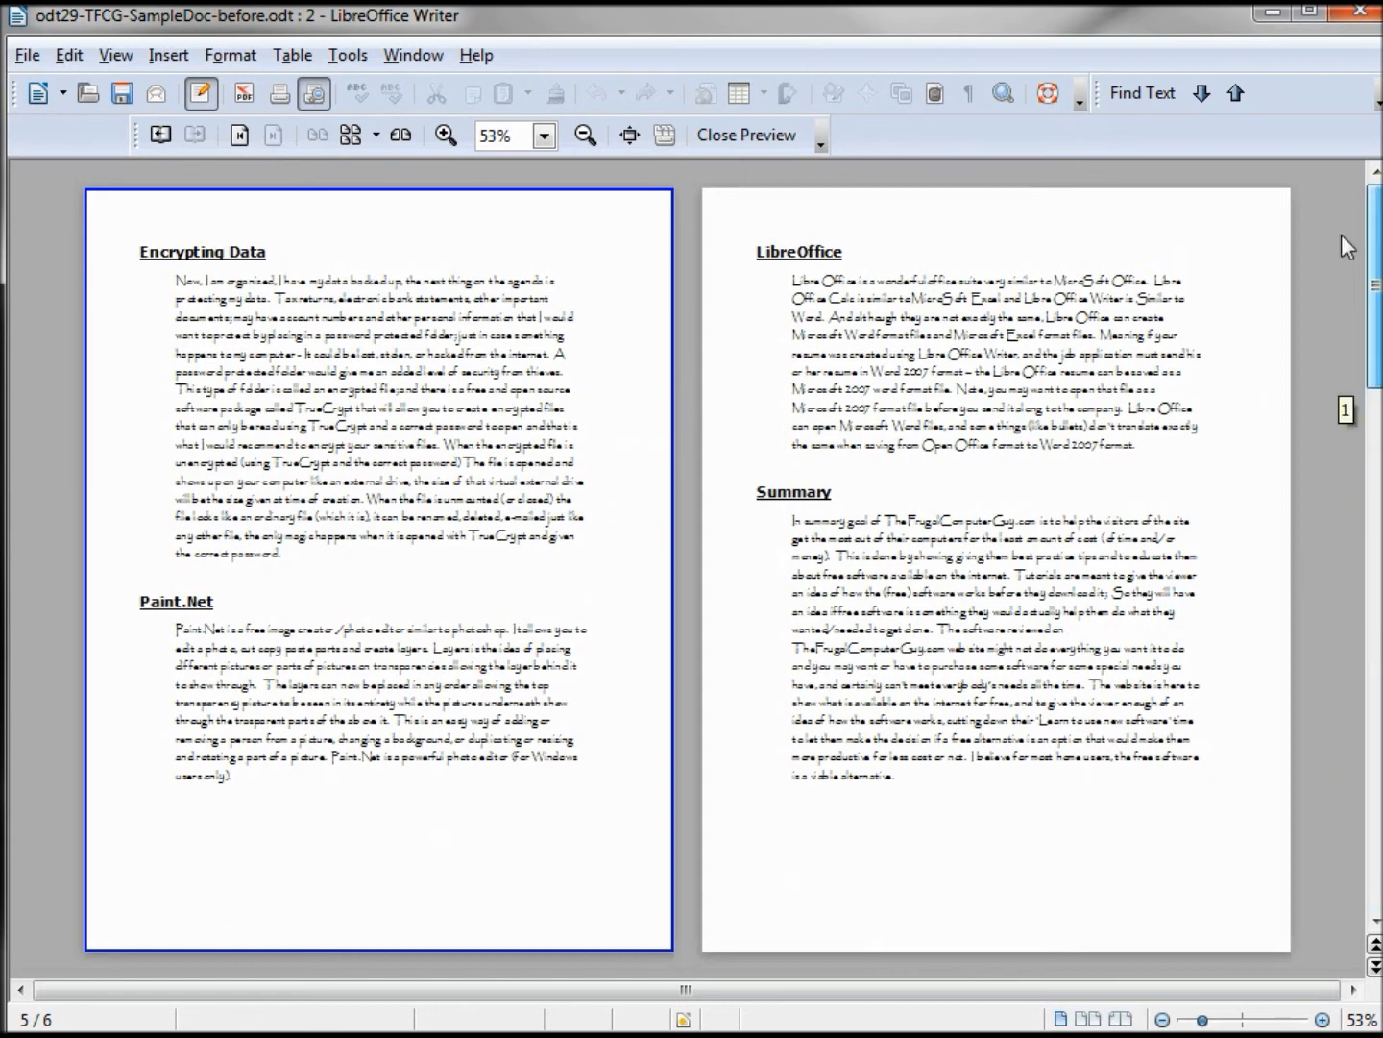
{"action": "left_click", "coordinate": [744, 135]}
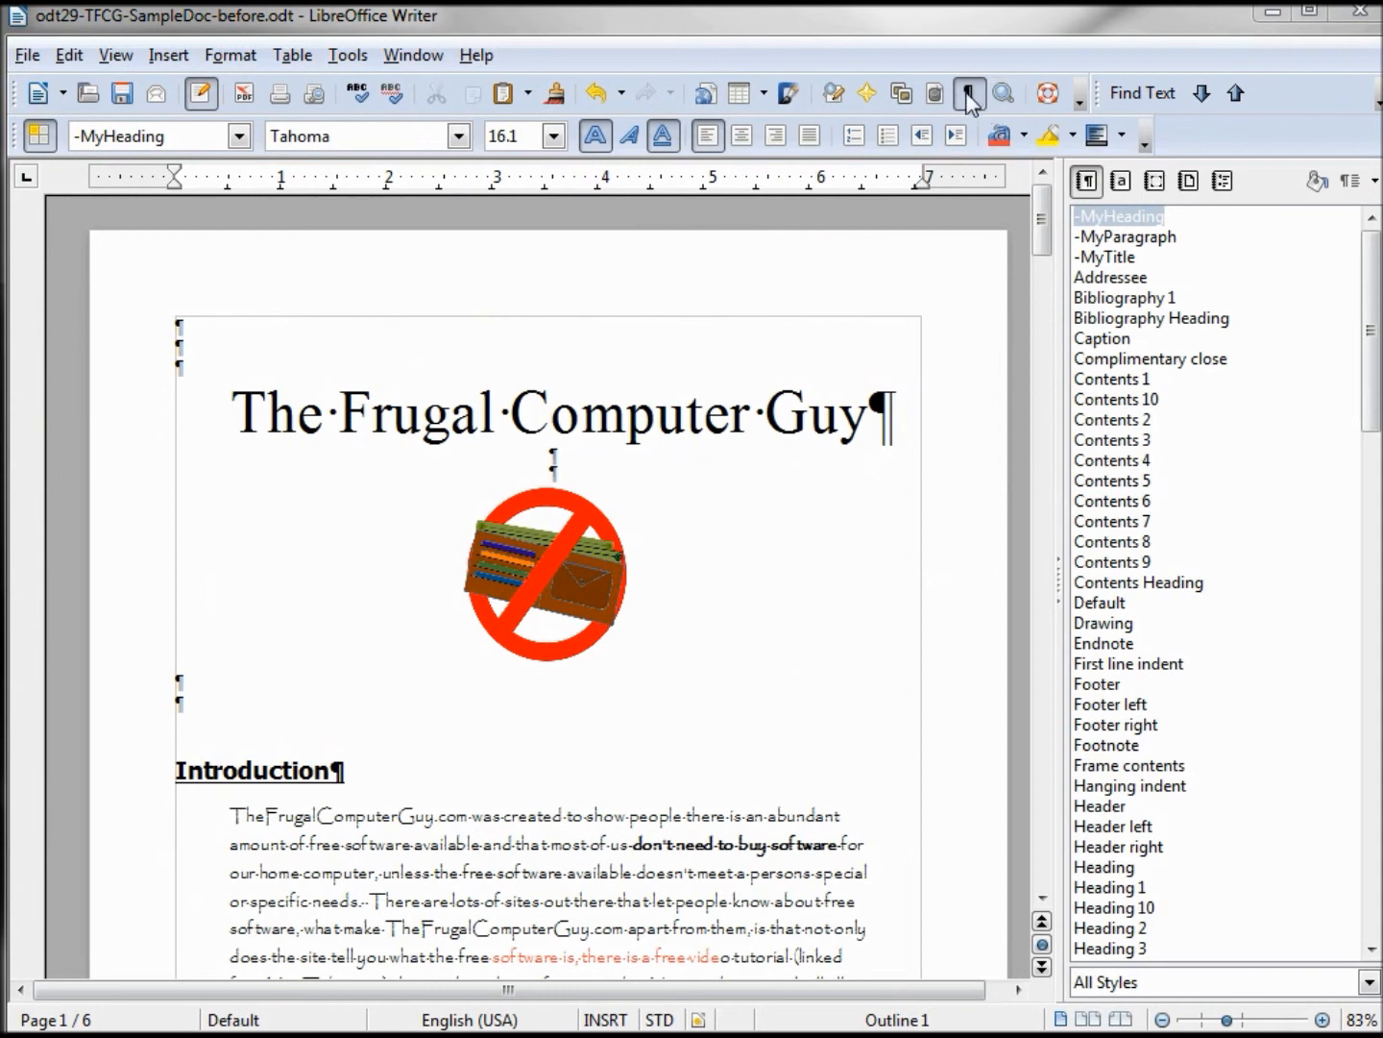
Hide formatting marks and jump to the Summary heading via the Navigator.
{"action": "left_click", "coordinate": [970, 99]}
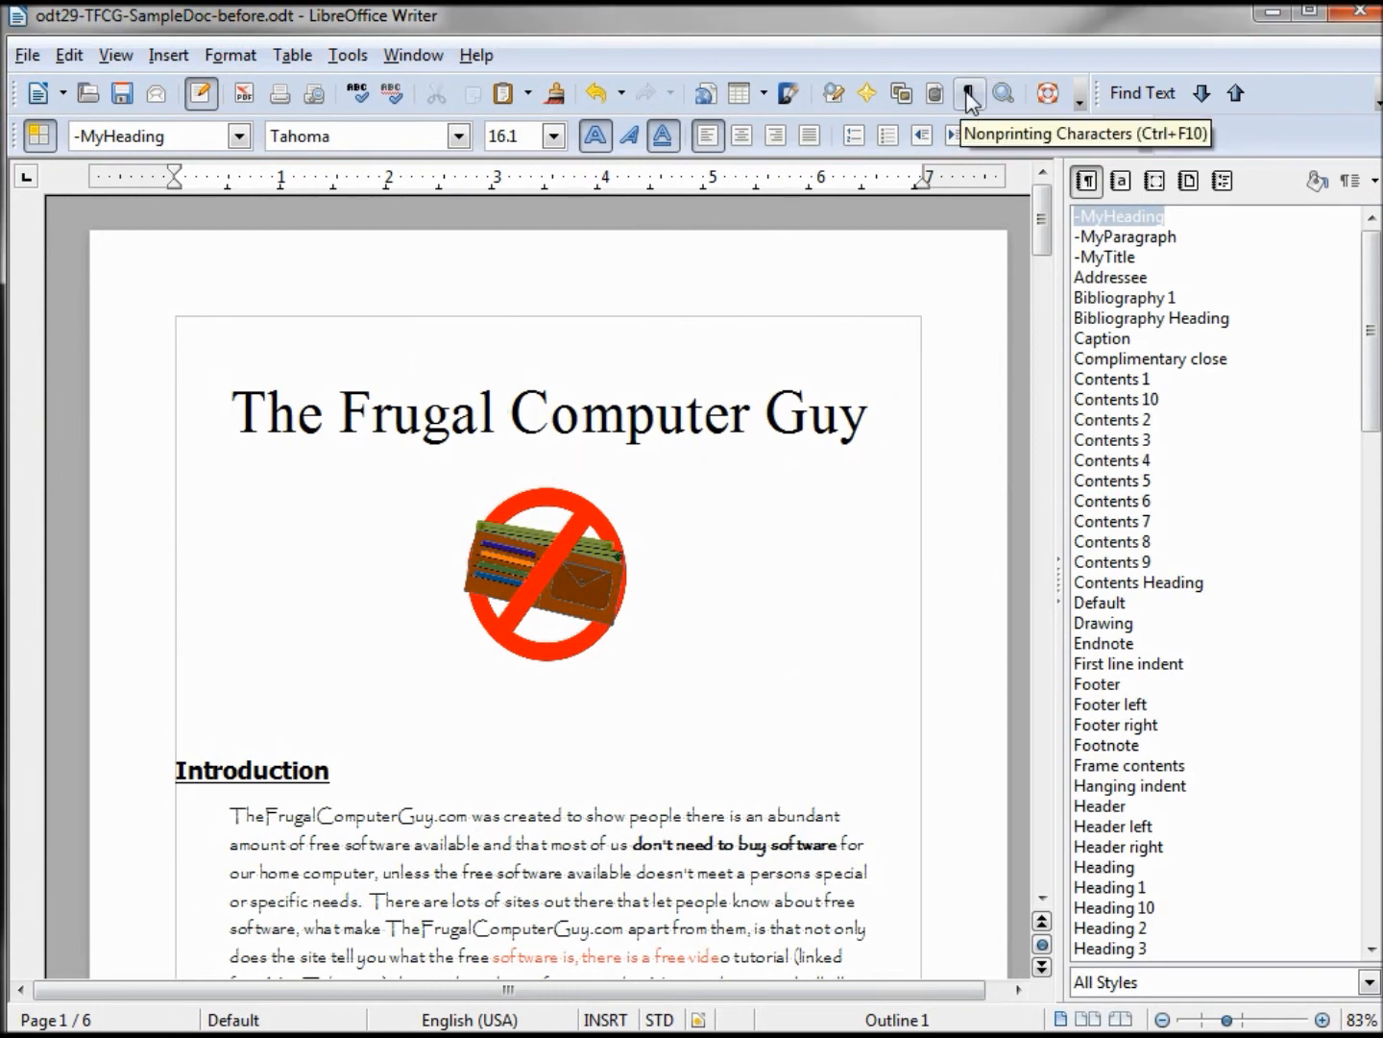
{"action": "left_click", "coordinate": [868, 96]}
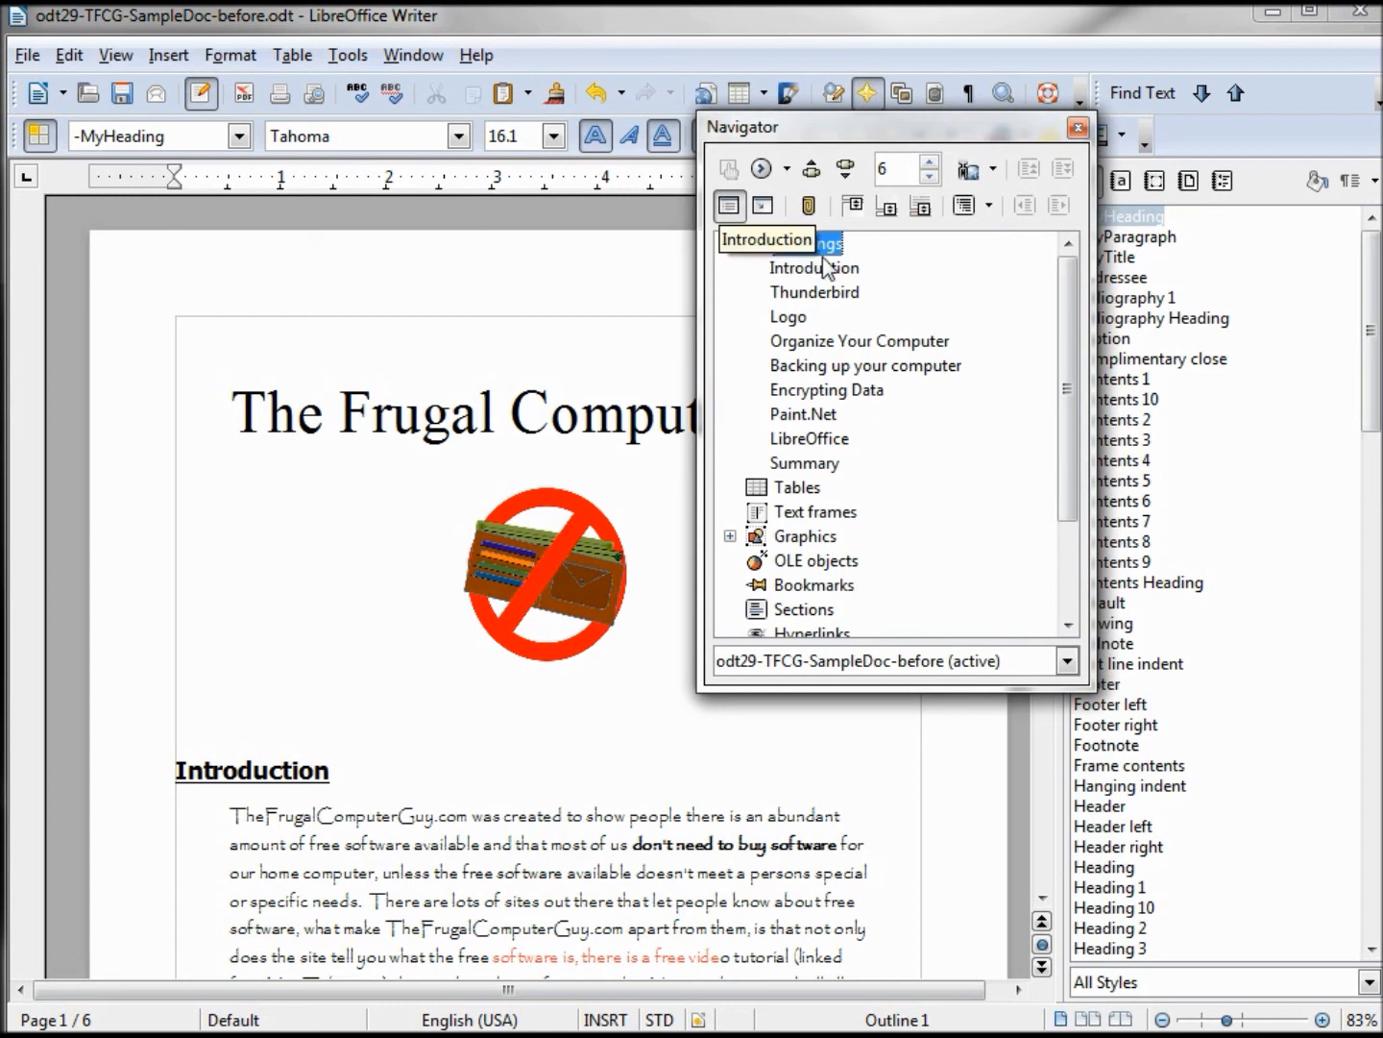
{"action": "double_click", "coordinate": [809, 465]}
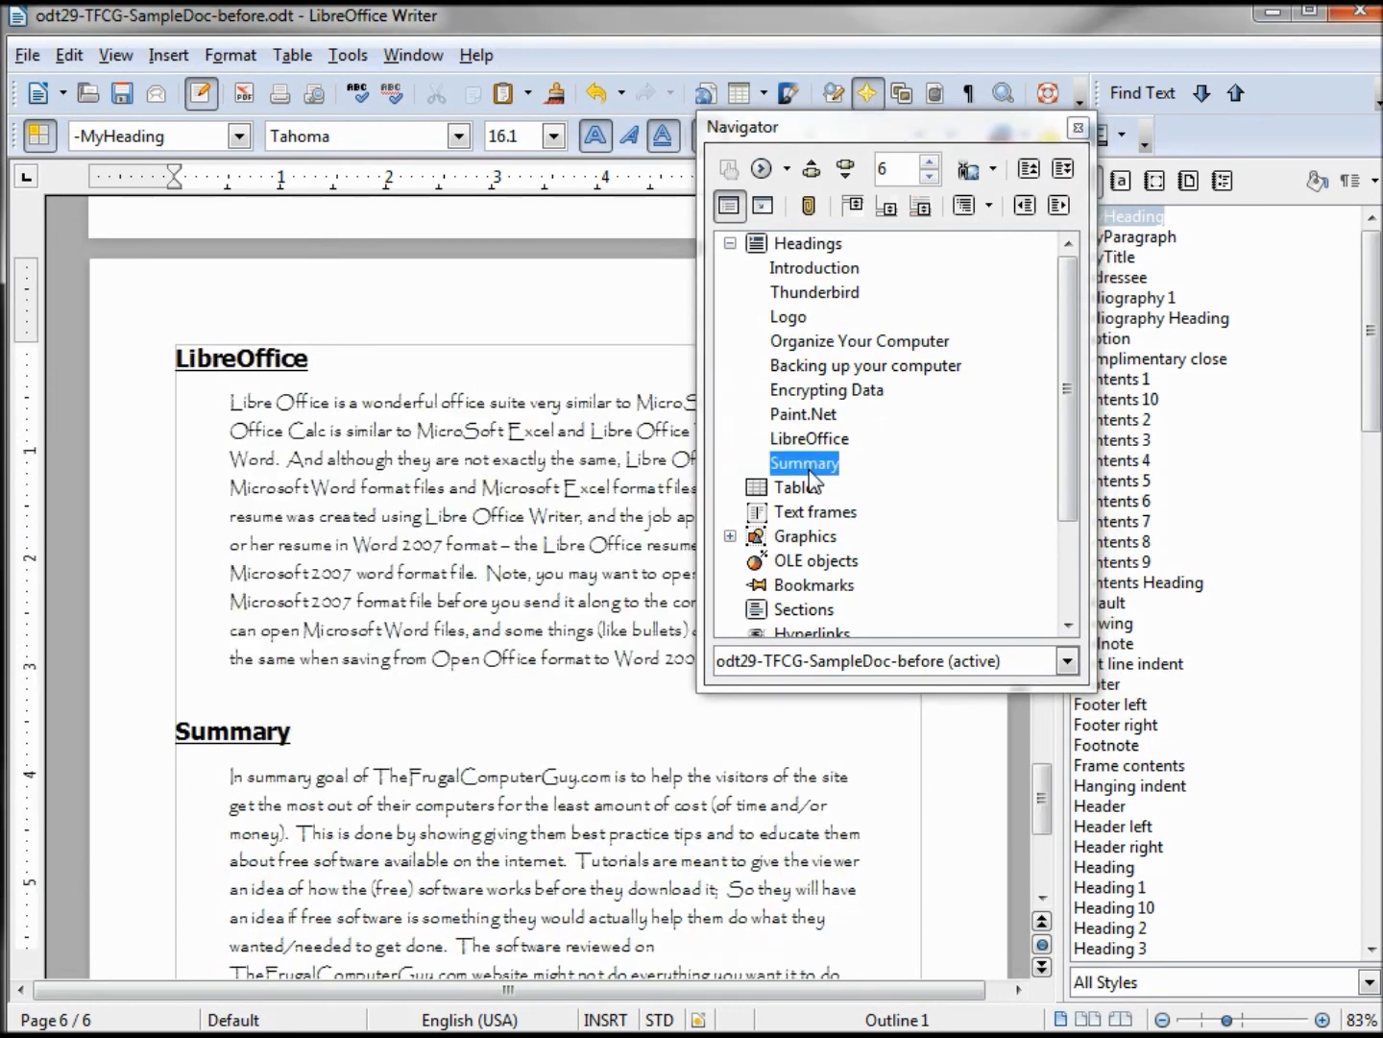